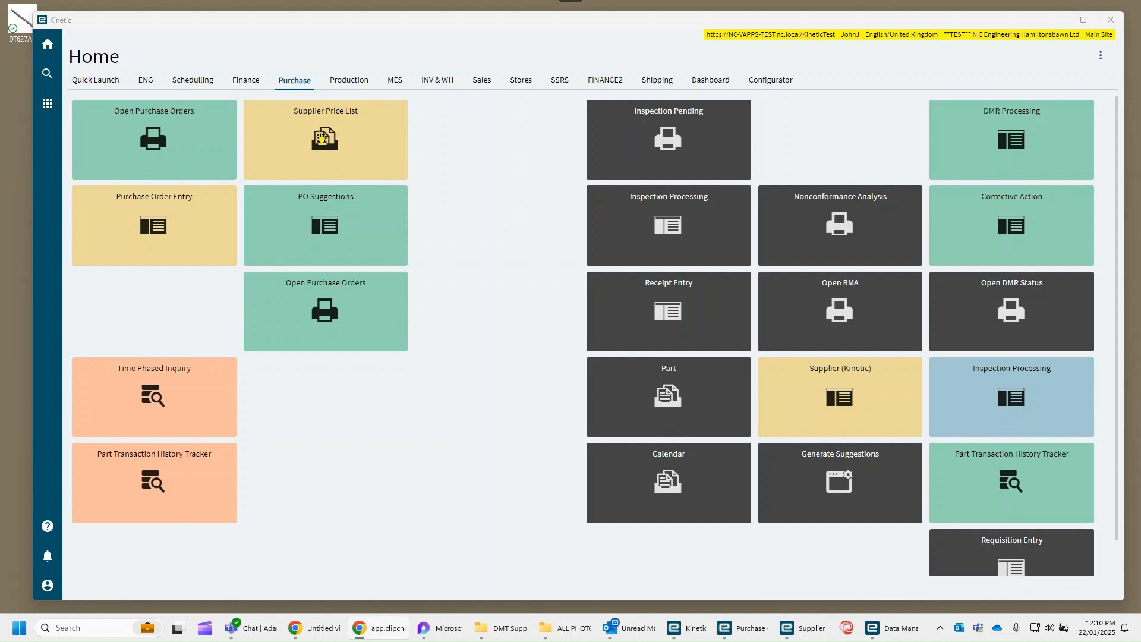
# - Open the Supplier Price List for supplier MC027 and maximize its window
pyautogui.click(321, 138)
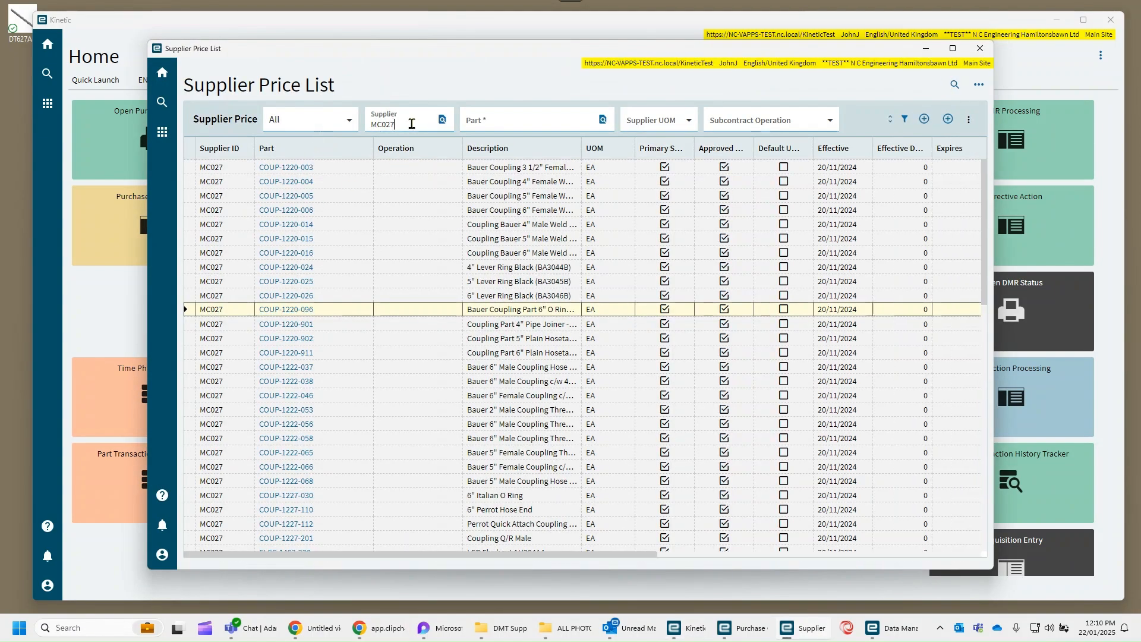
pyautogui.click(363, 126)
pyautogui.click(370, 138)
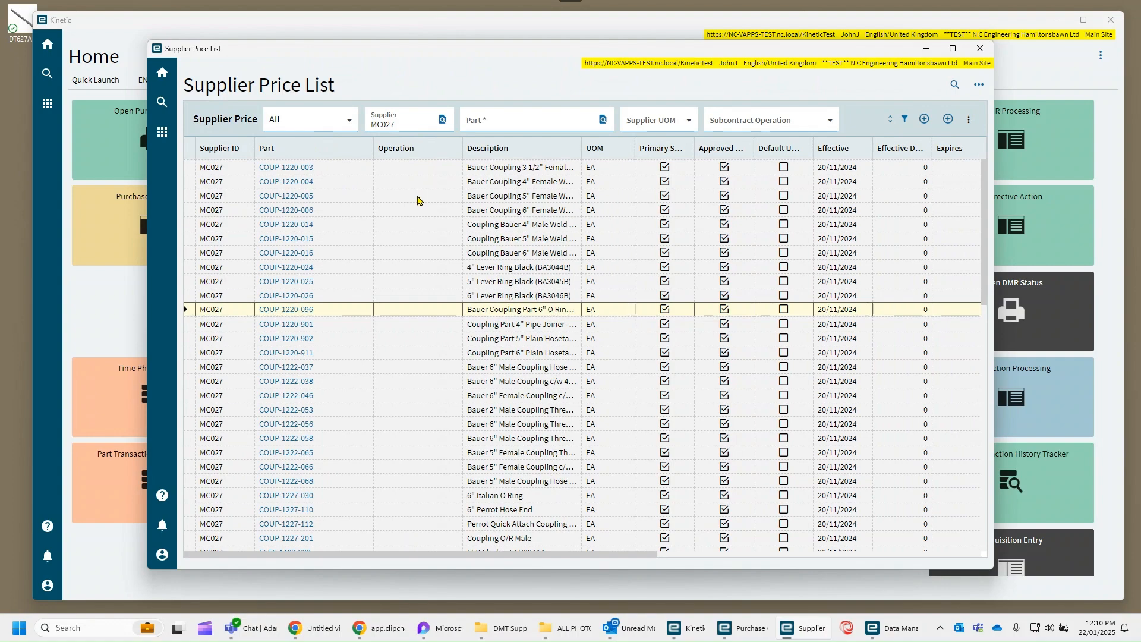
pyautogui.click(952, 49)
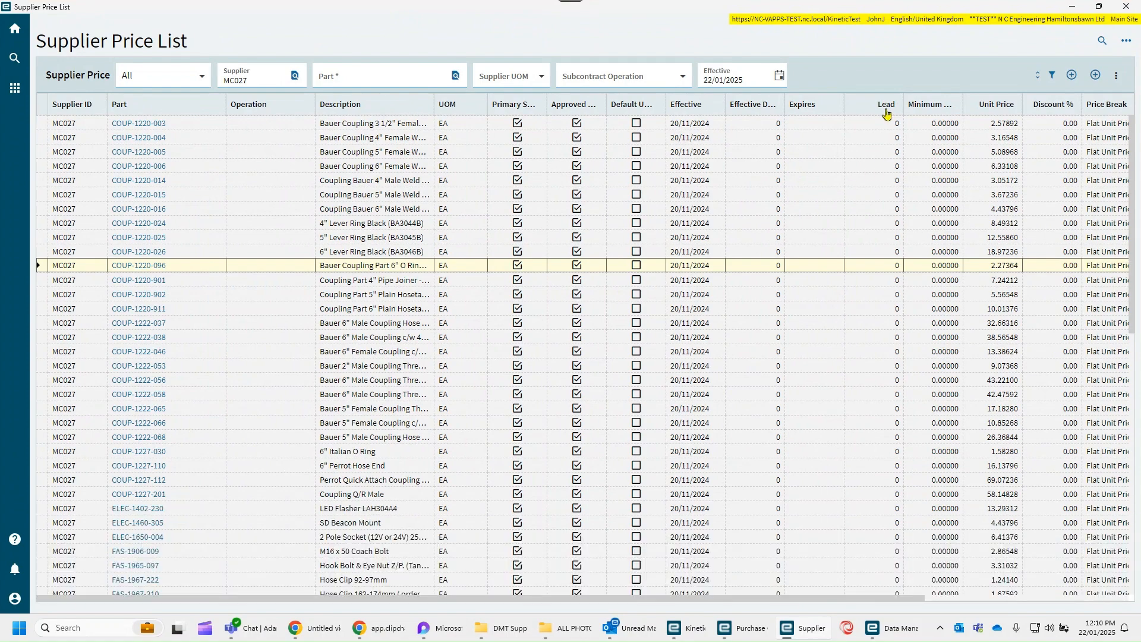
# - Examine the Lead column across the parts in the MC027 supplier price list
pyautogui.moveTo(1132, 225); pyautogui.dragTo(1135, 489)
pyautogui.moveTo(1136, 537); pyautogui.dragTo(1133, 119)
pyautogui.scroll(-3, 847, 200)
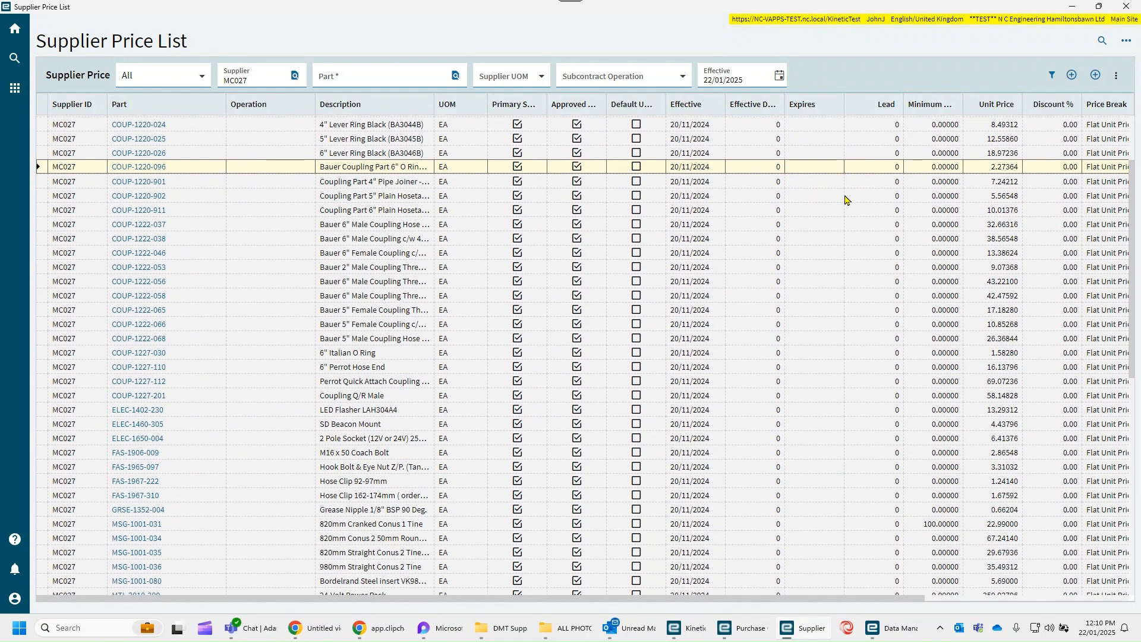
pyautogui.scroll(3, 847, 200)
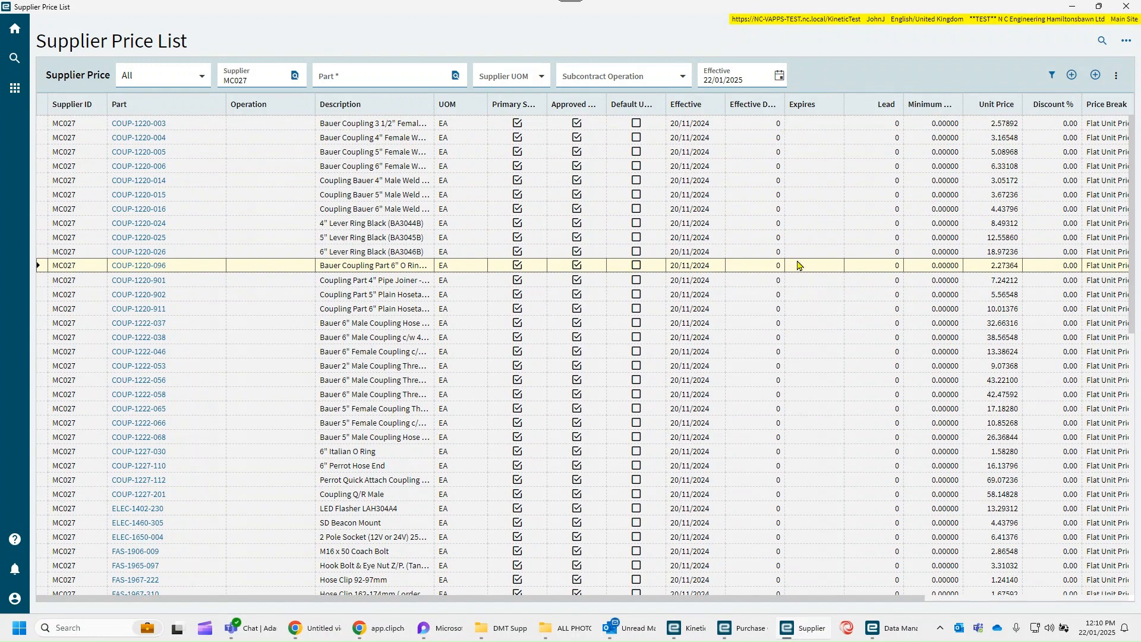
pyautogui.click(861, 242)
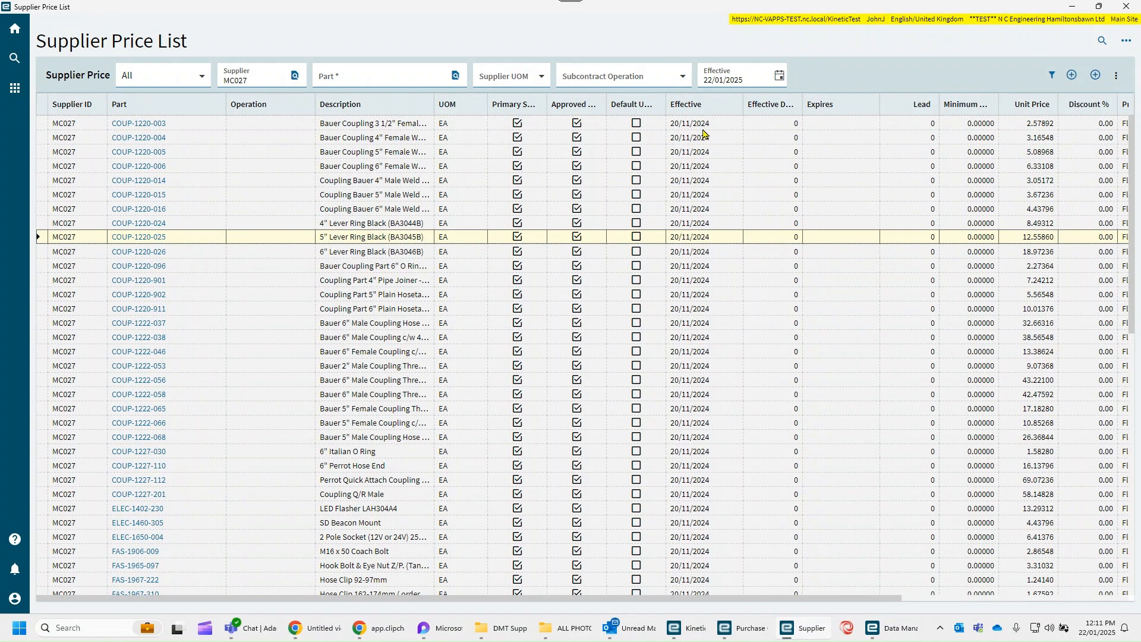
pyautogui.rightClick(254, 151)
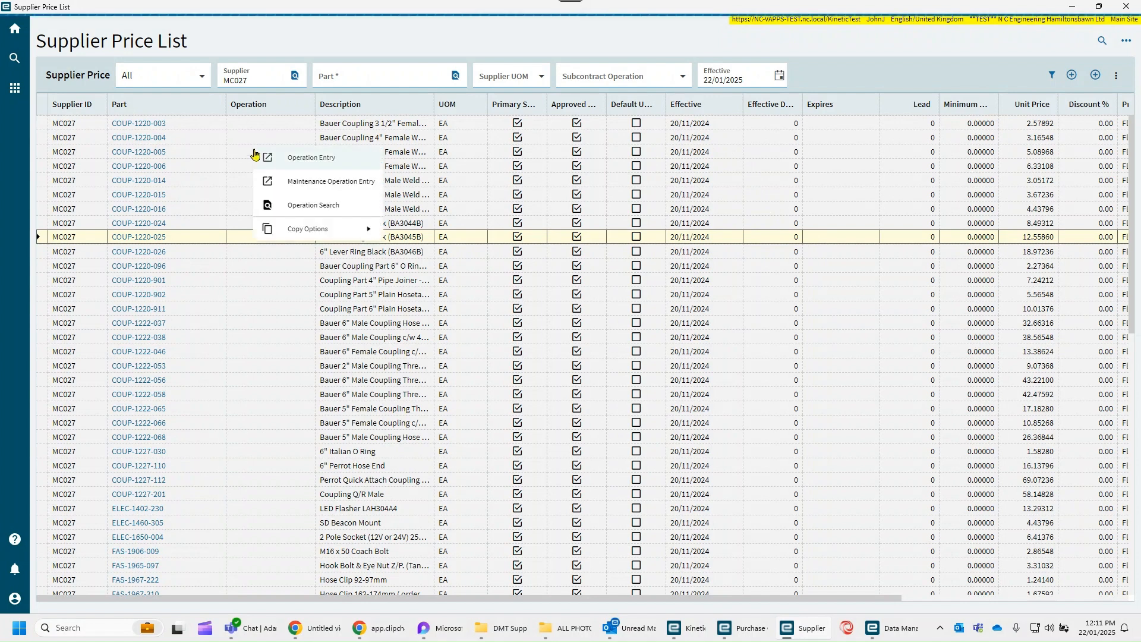
pyautogui.moveTo(275, 232)
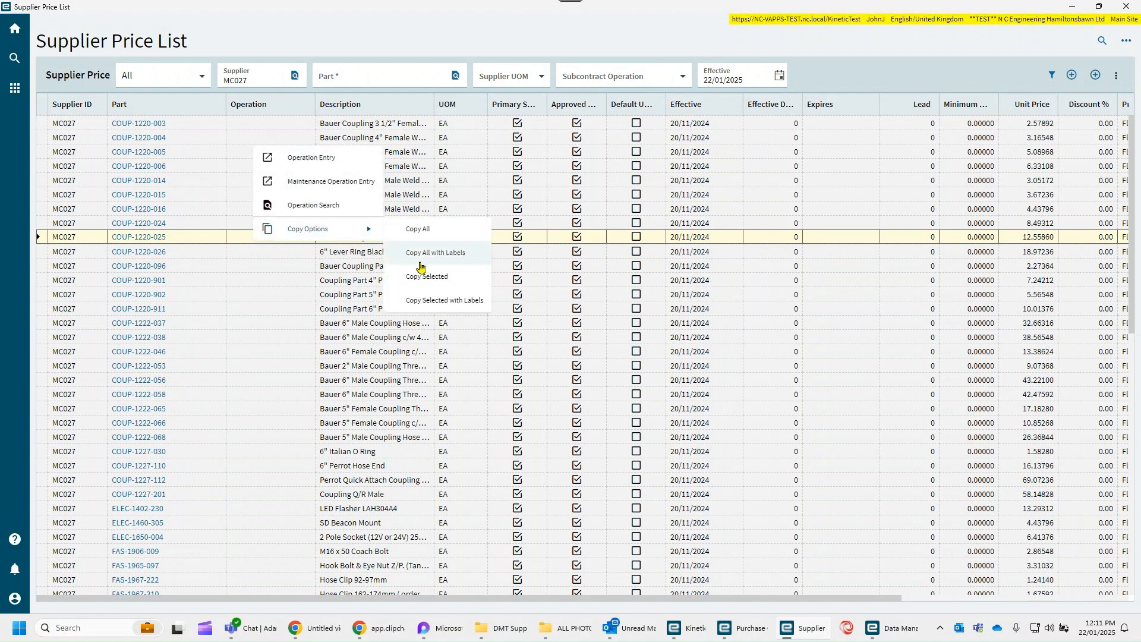
pyautogui.click(288, 257)
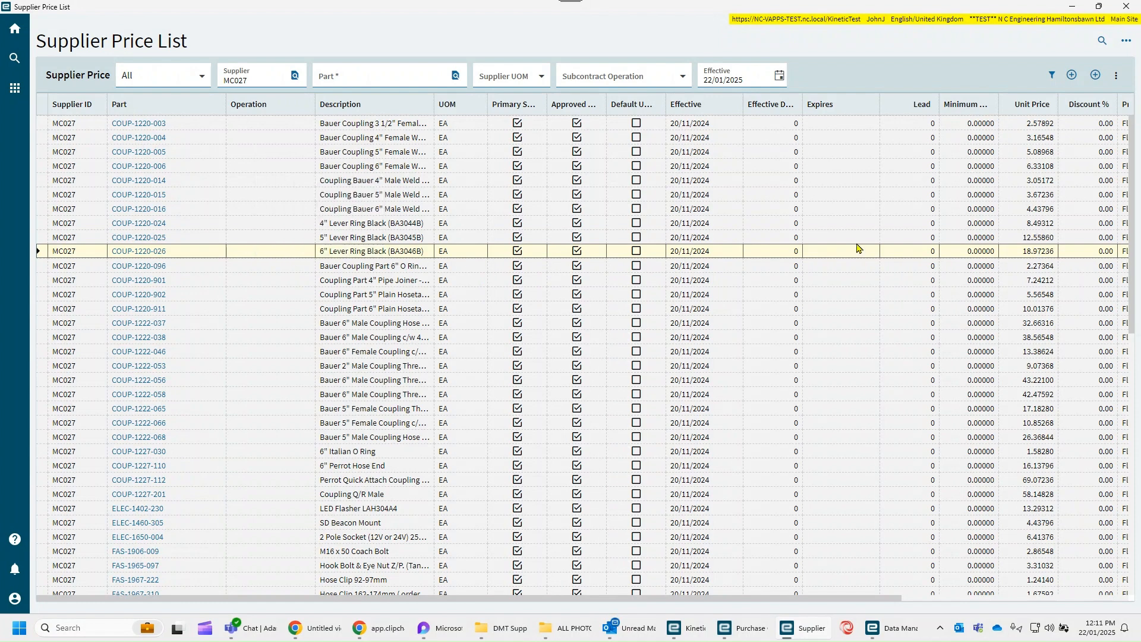
pyautogui.click(844, 207)
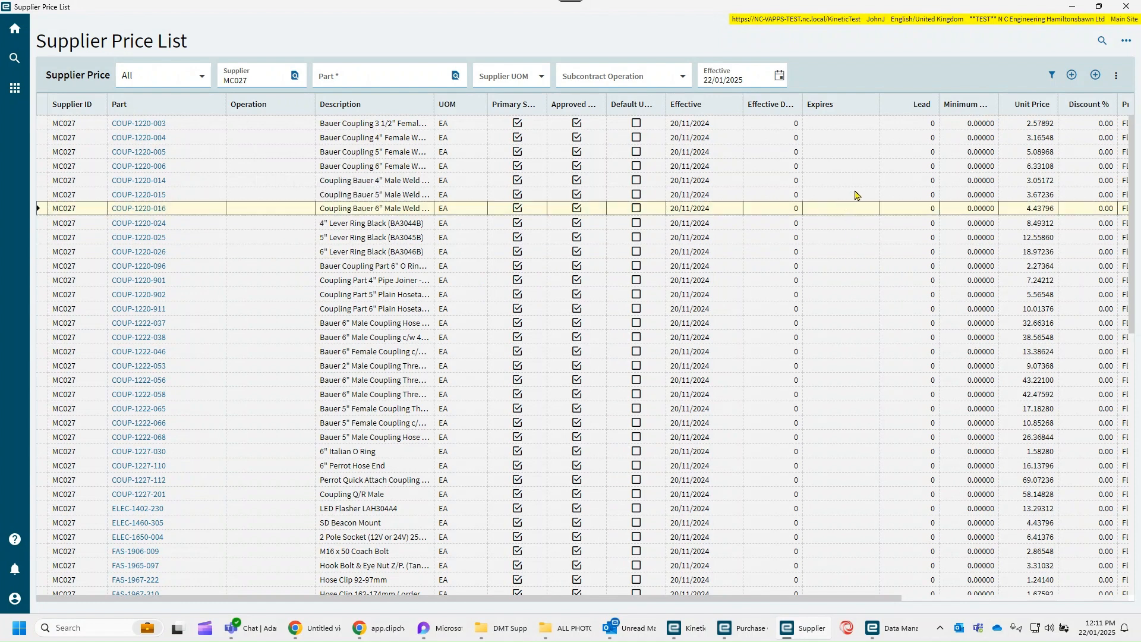
# - Process a Supplier Price List Export for supplier MC027
pyautogui.click(1126, 43)
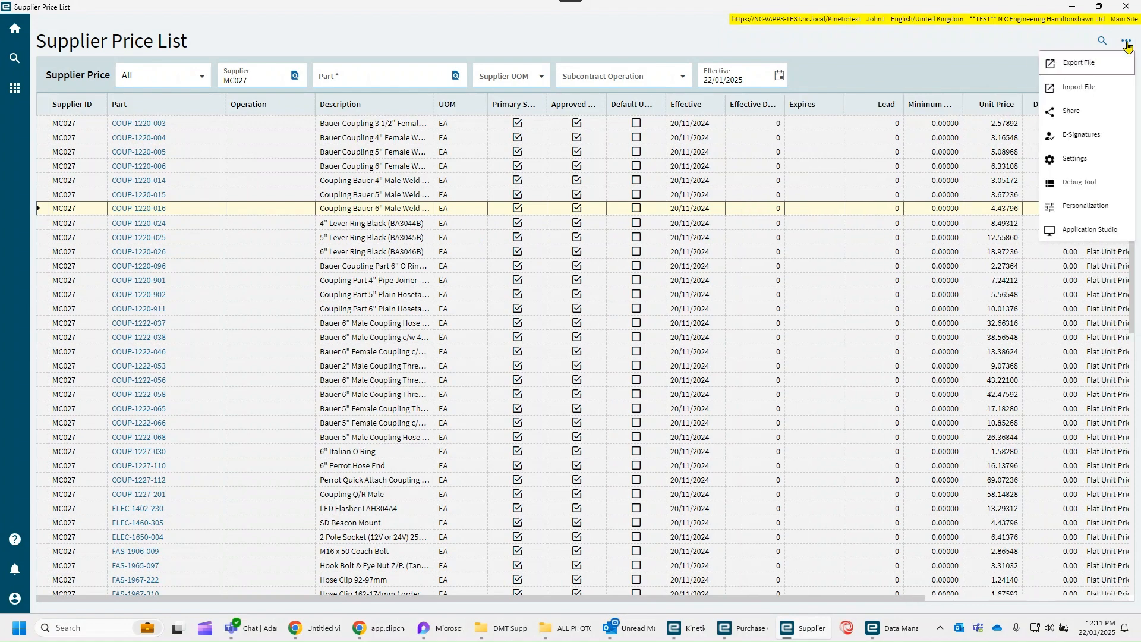
pyautogui.click(1076, 63)
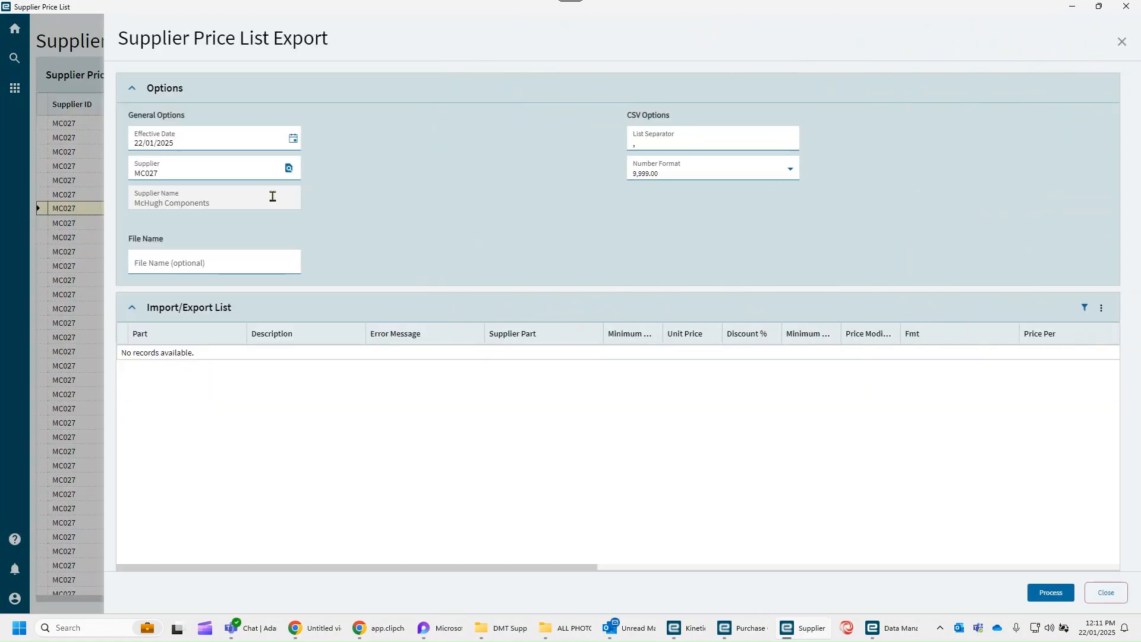
pyautogui.doubleClick(162, 176)
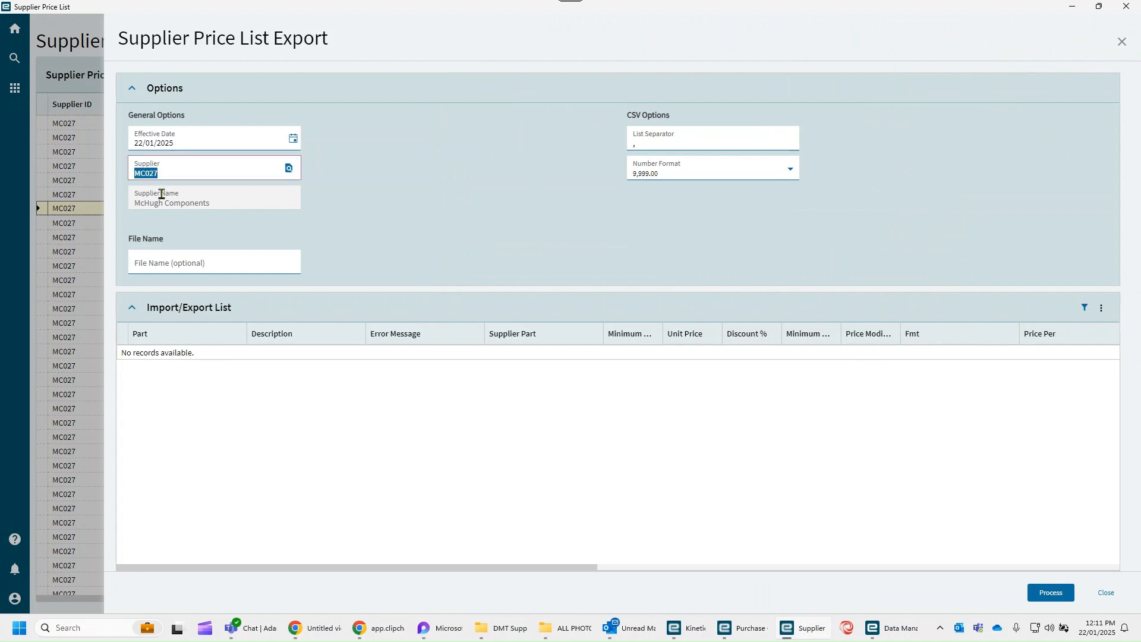
pyautogui.click(333, 226)
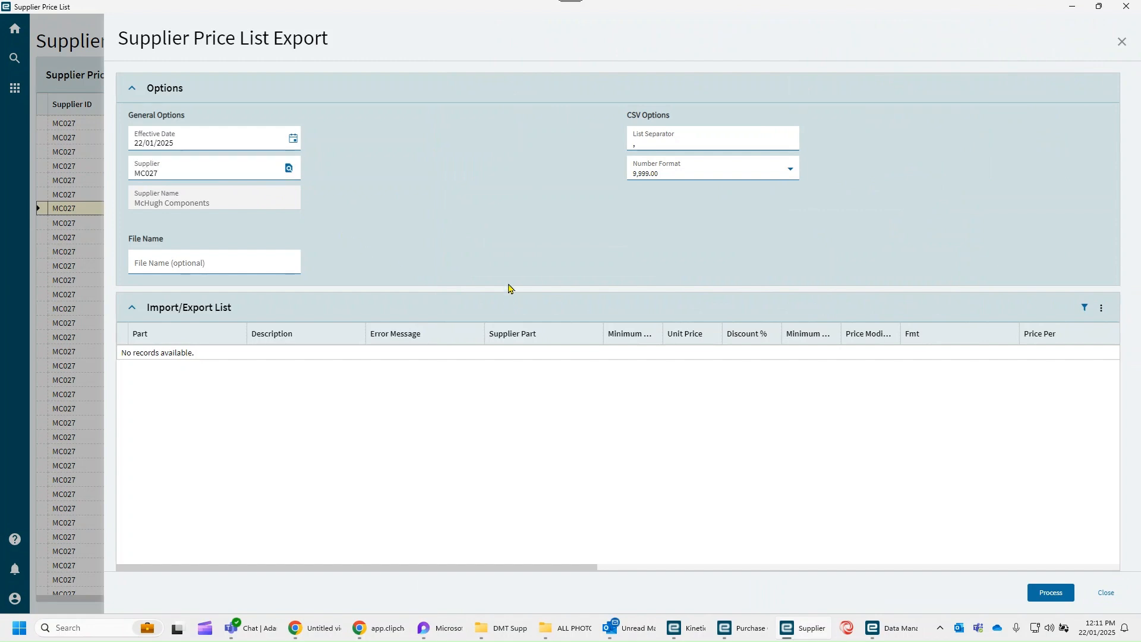
pyautogui.click(1050, 594)
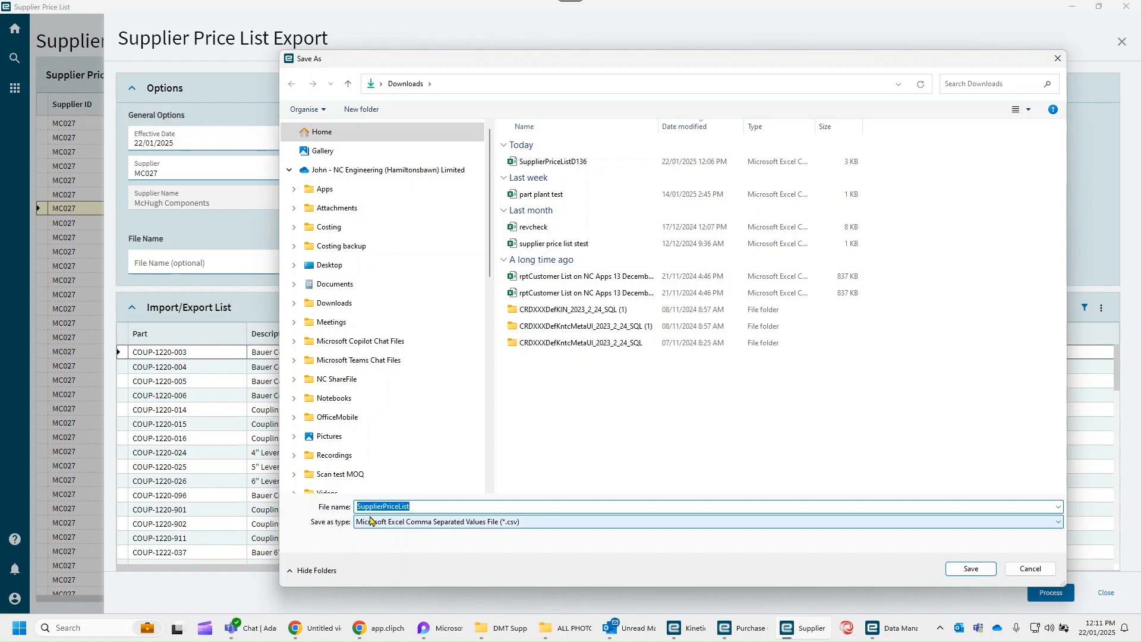
# - Save the exported CSV file in Downloads as SupplierPriceListMC027
pyautogui.click(440, 506)
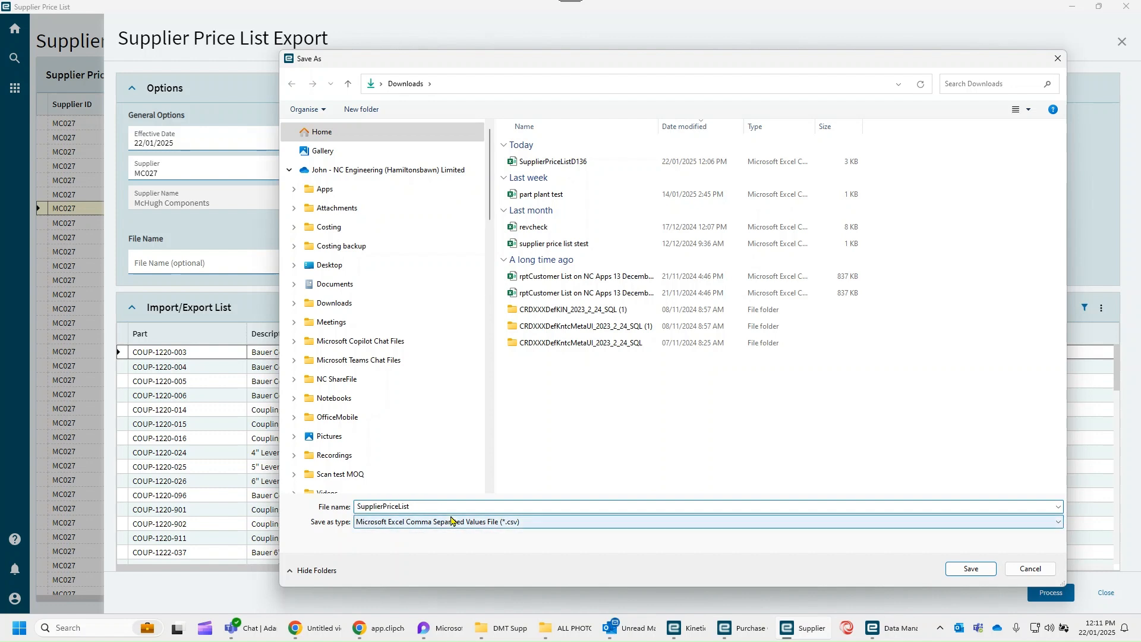
pyautogui.write('MC027')
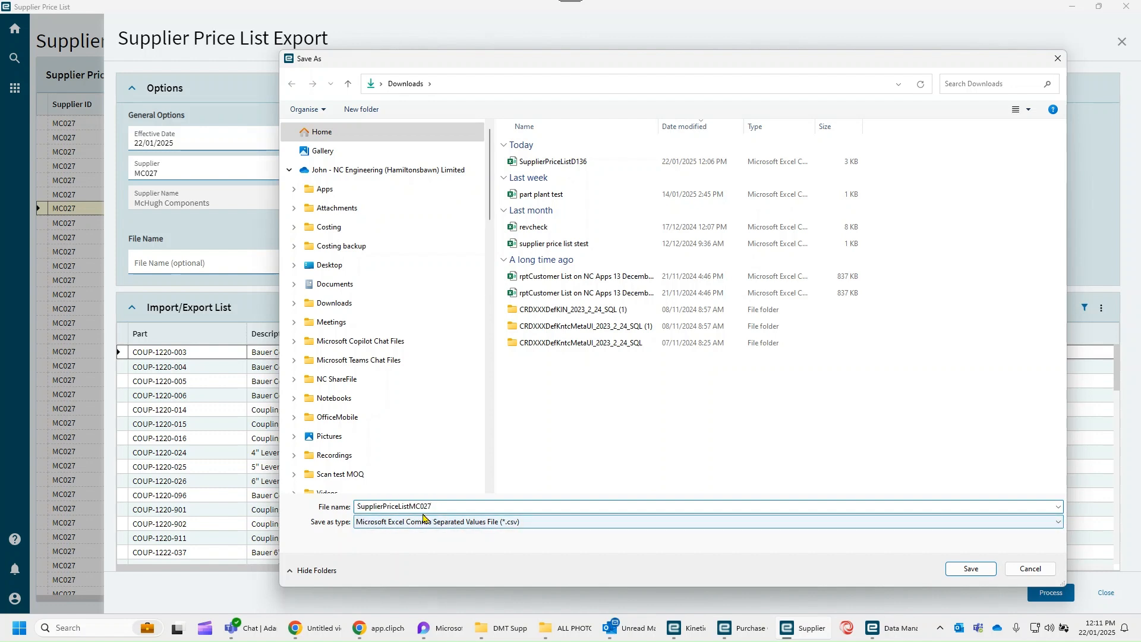
pyautogui.click(972, 570)
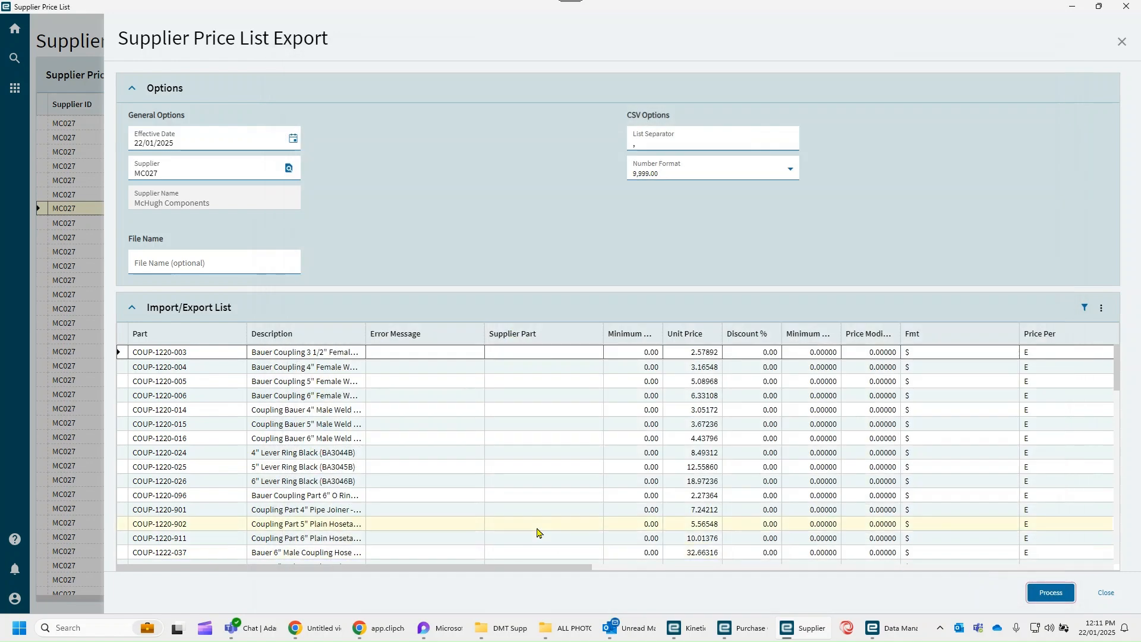
# - Open the exported SupplierPriceListMC027 file from the Downloads folder in Excel
pyautogui.middleClick(548, 618)
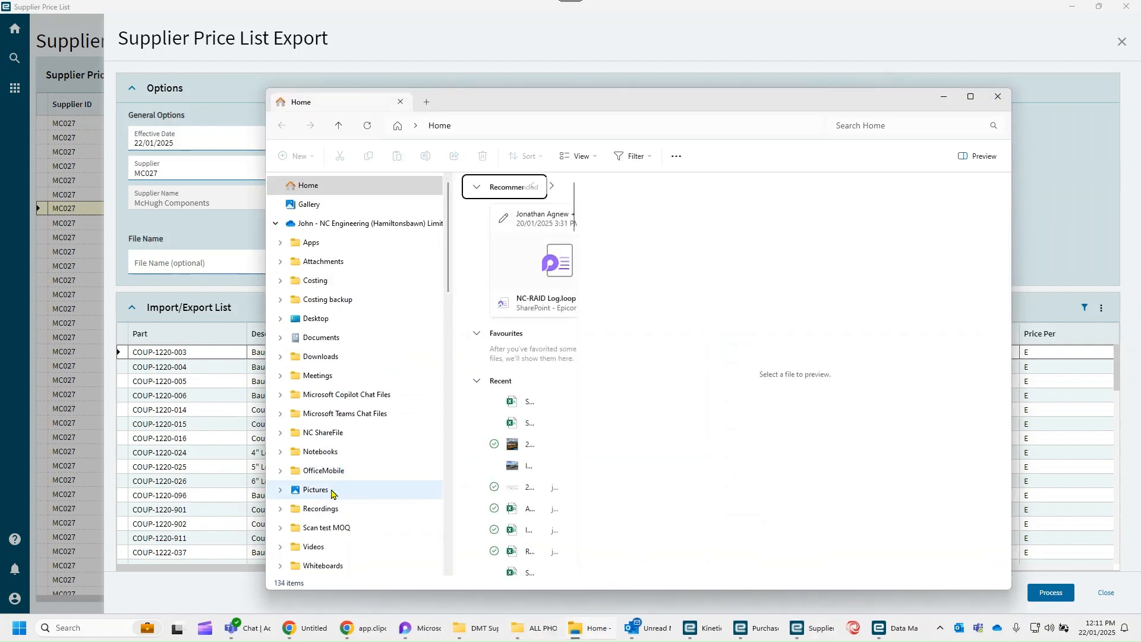
pyautogui.scroll(-4, 362, 425)
pyautogui.click(336, 438)
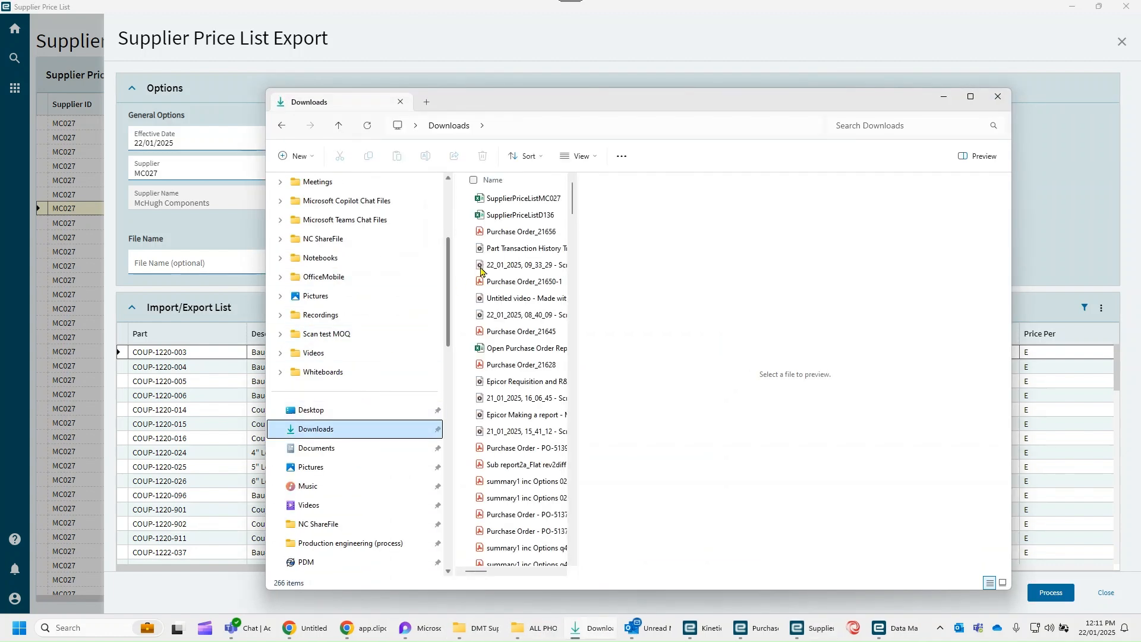
pyautogui.doubleClick(526, 200)
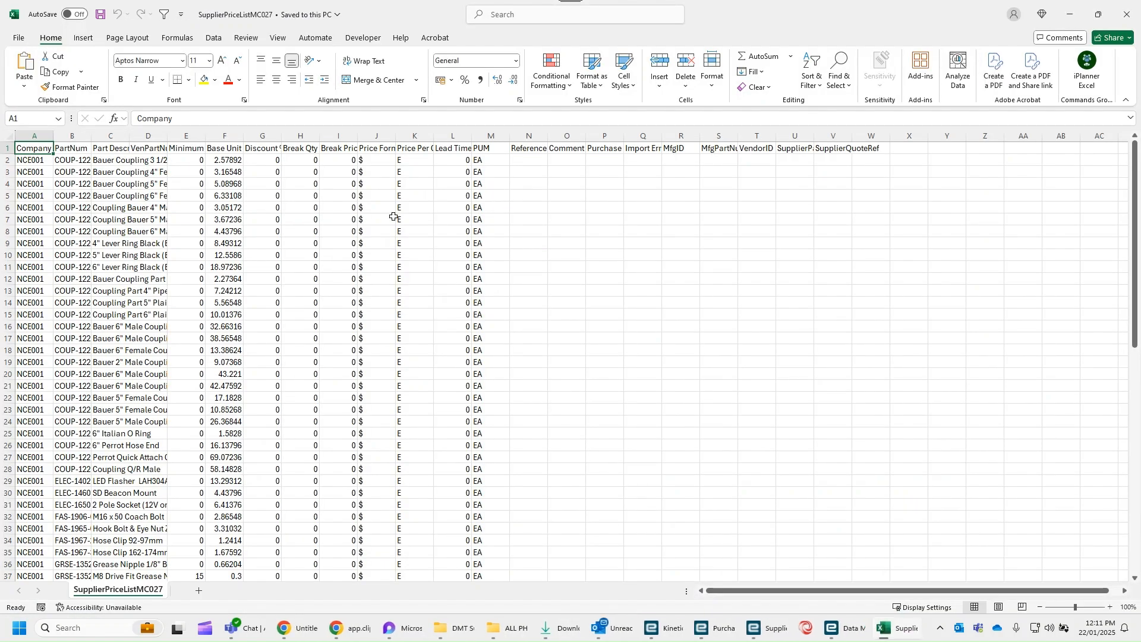
# - Autofit the width of all columns in the exported price list sheet
pyautogui.click(9, 136)
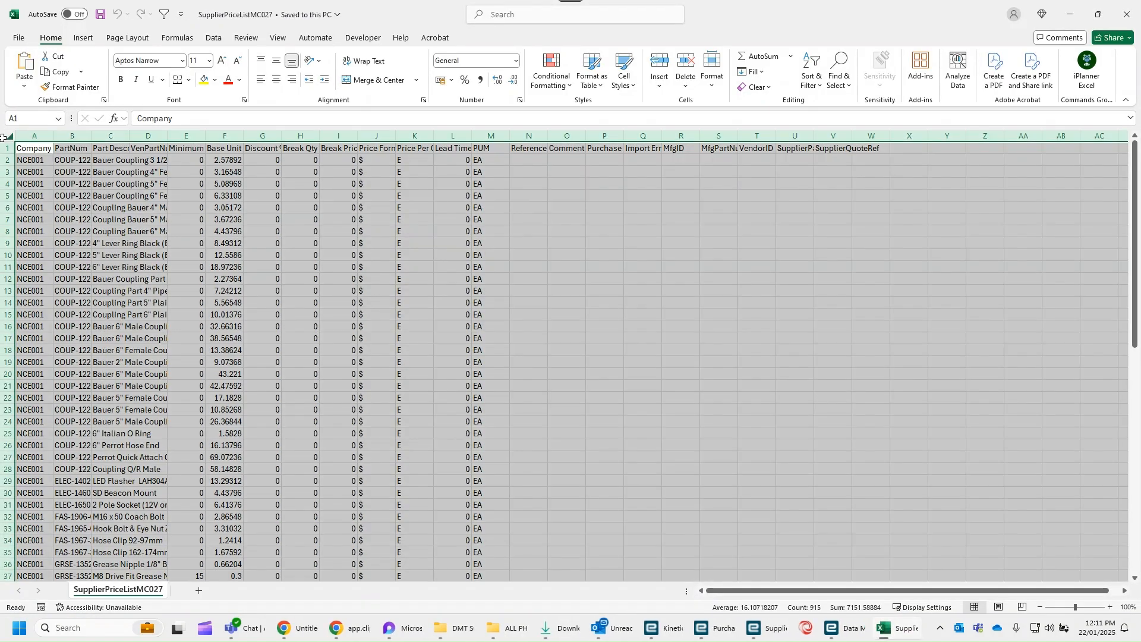
pyautogui.doubleClick(54, 136)
pyautogui.click(353, 268)
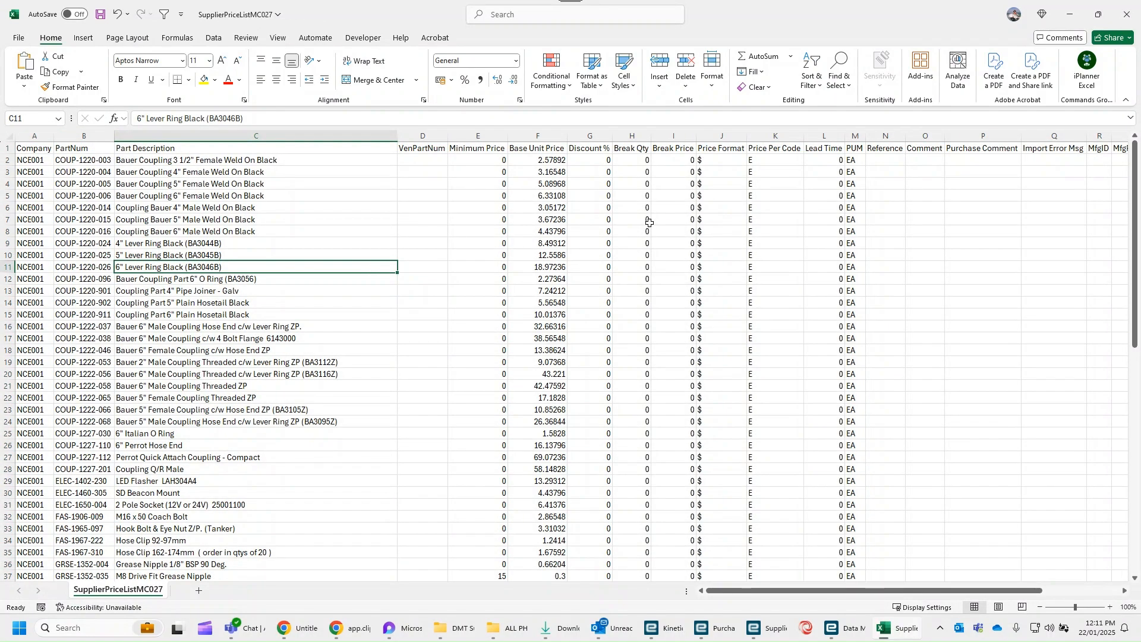
# - Set the Lead Time of the first part, COUP-1220-003, to 7 in cell L2
pyautogui.click(820, 162)
pyautogui.press('Up')
pyautogui.click(825, 160)
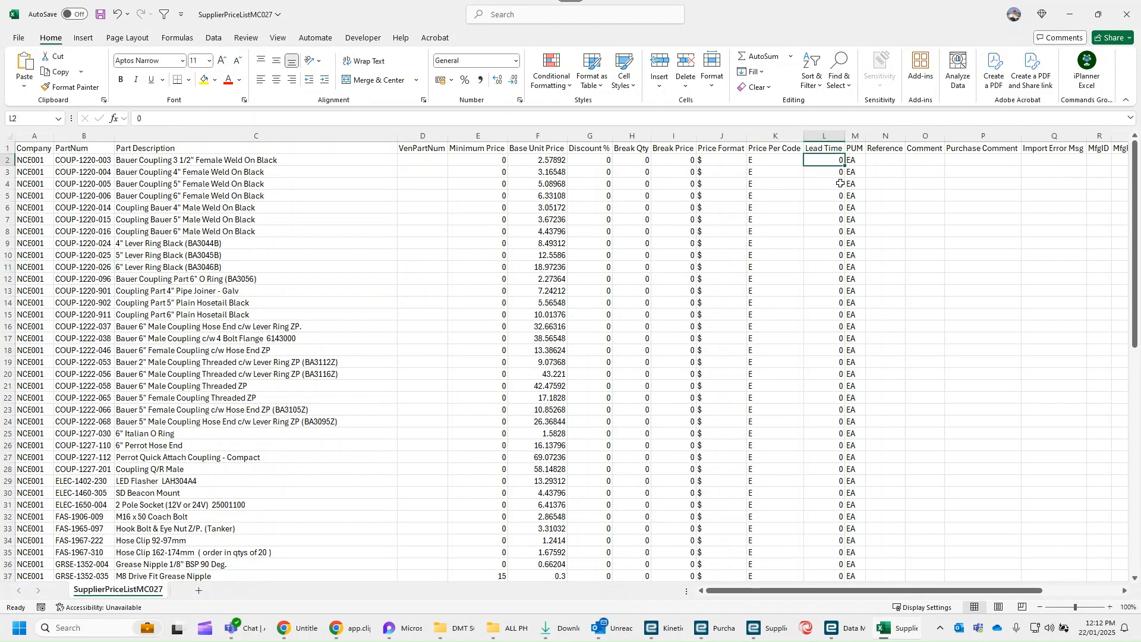
pyautogui.write('5')
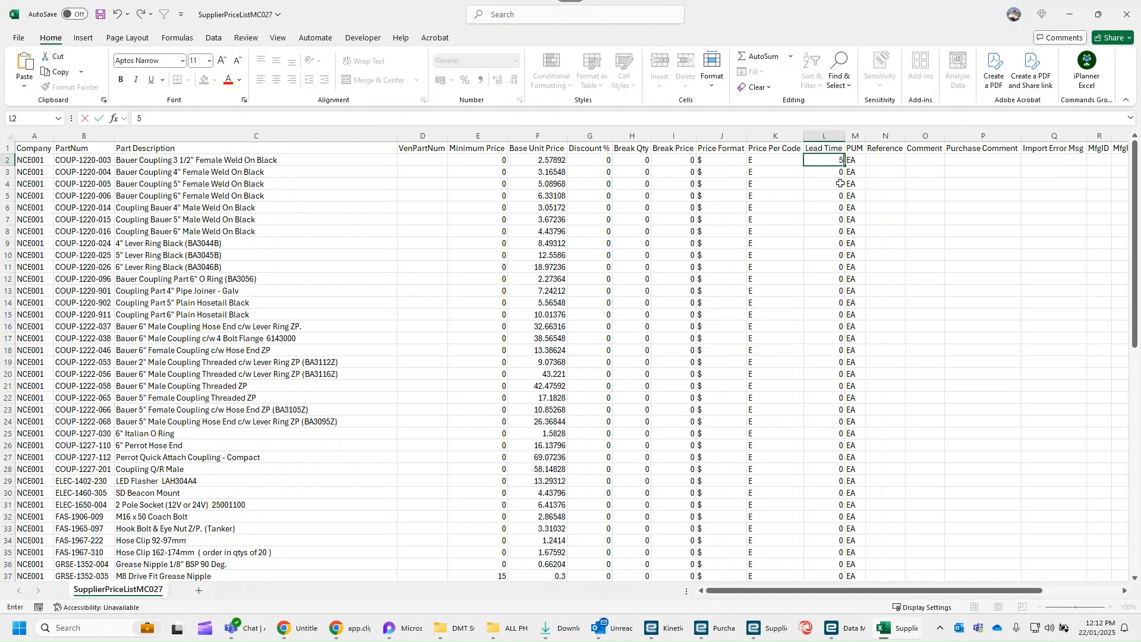
pyautogui.press('Return')
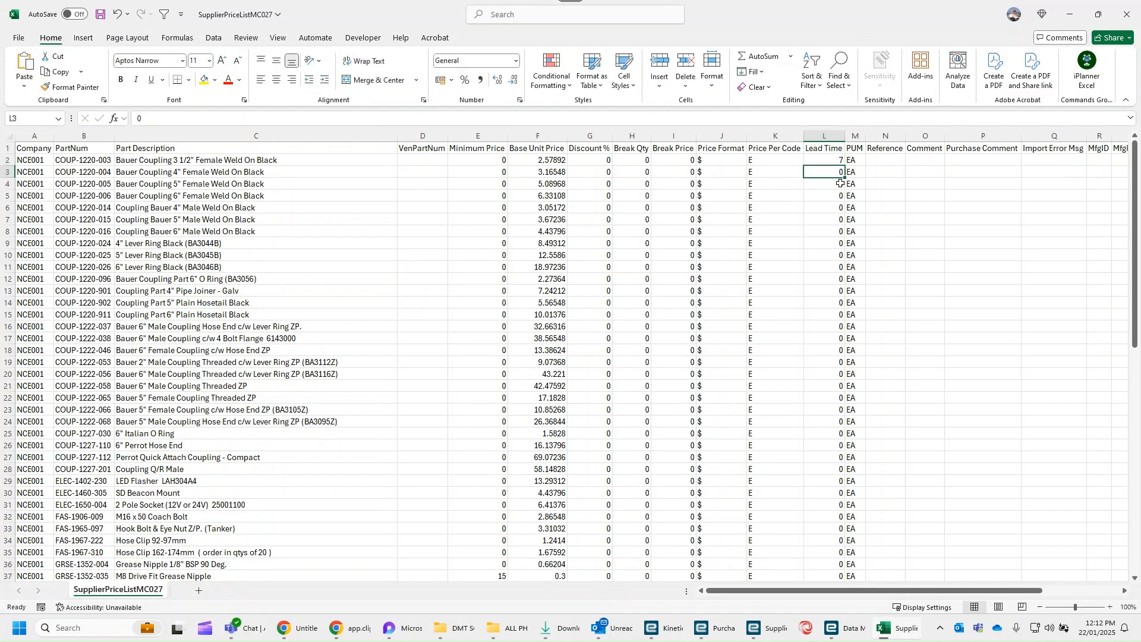
# - Fill the Lead Time value 7 from cell L2 down to all the remaining part rows
pyautogui.click(832, 160)
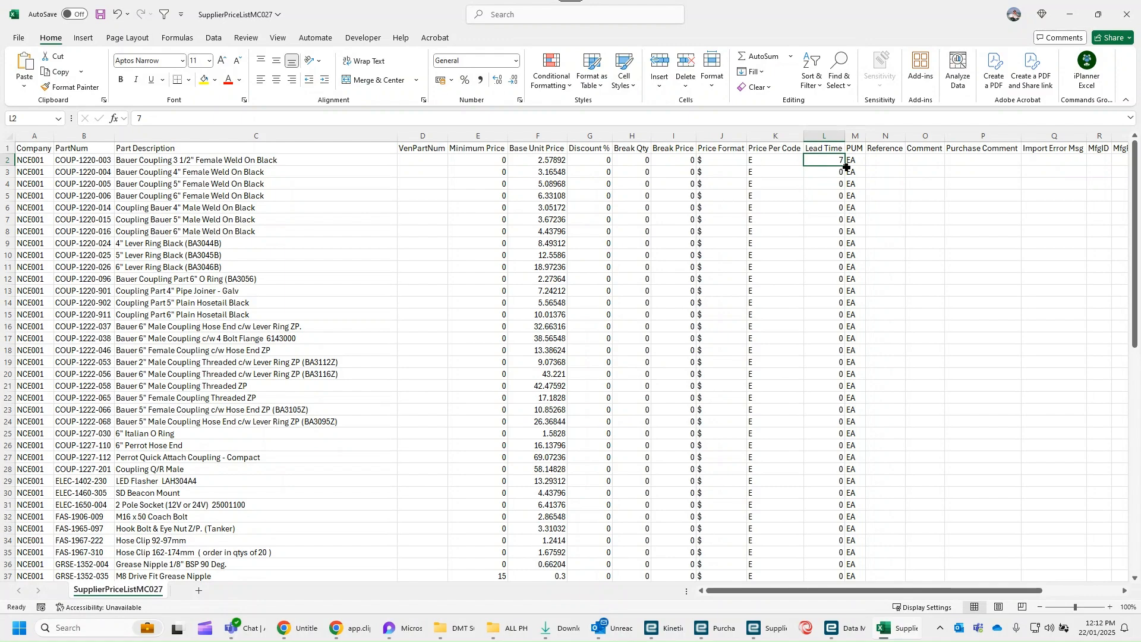
pyautogui.doubleClick(845, 166)
pyautogui.click(824, 267)
pyautogui.scroll(-4, 1044, 354)
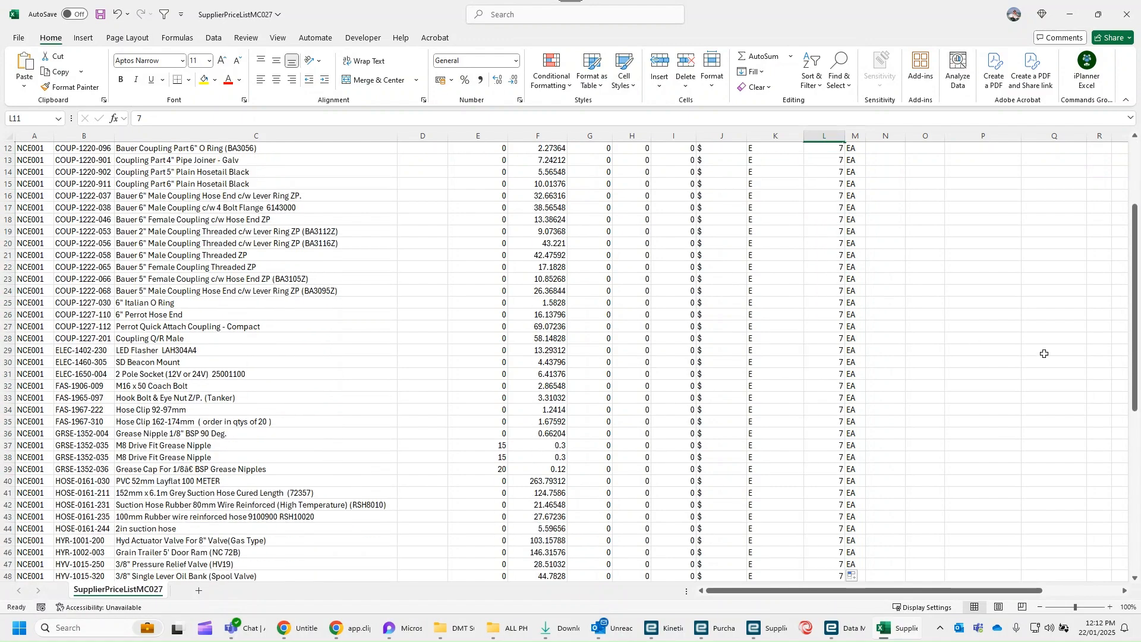
pyautogui.moveTo(1129, 307)
pyautogui.mouseDown()
pyautogui.moveTo(1129, 526)
pyautogui.moveTo(1129, 309)
pyautogui.mouseUp()
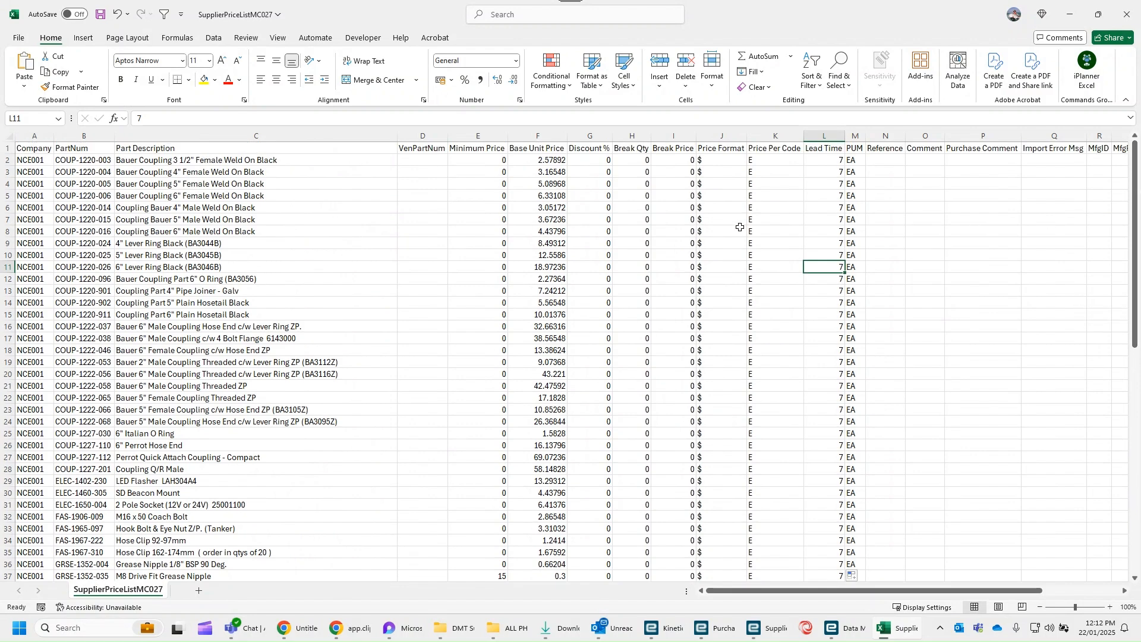
# - Check the Base Unit Price and Lead Time columns and save the edited SupplierPriceListMC027 file
pyautogui.click(526, 161)
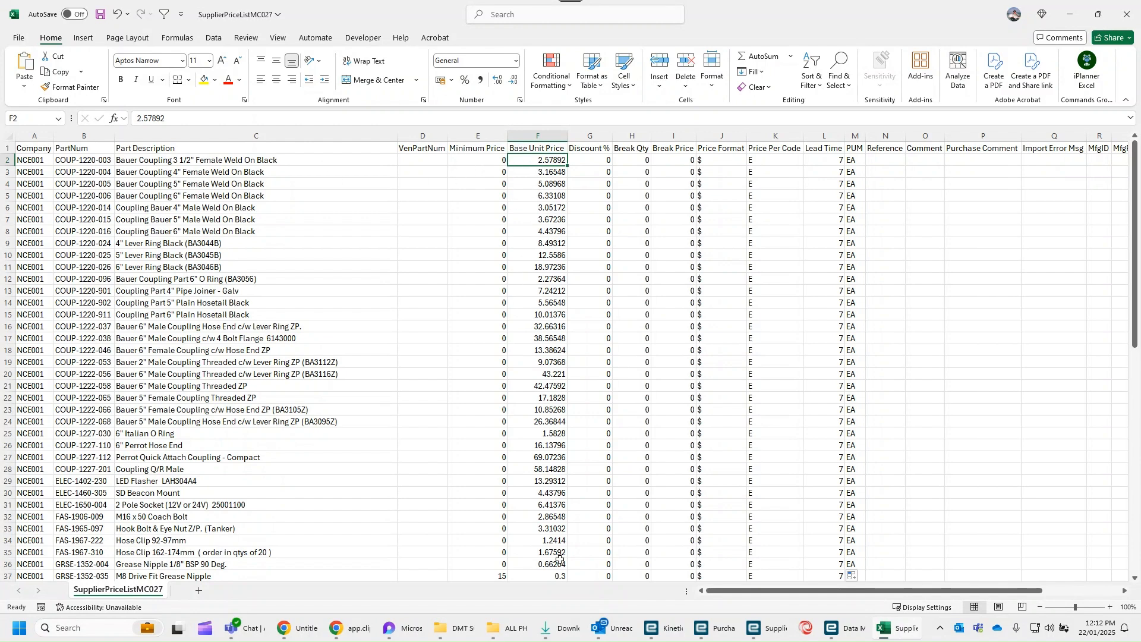
pyautogui.click(574, 137)
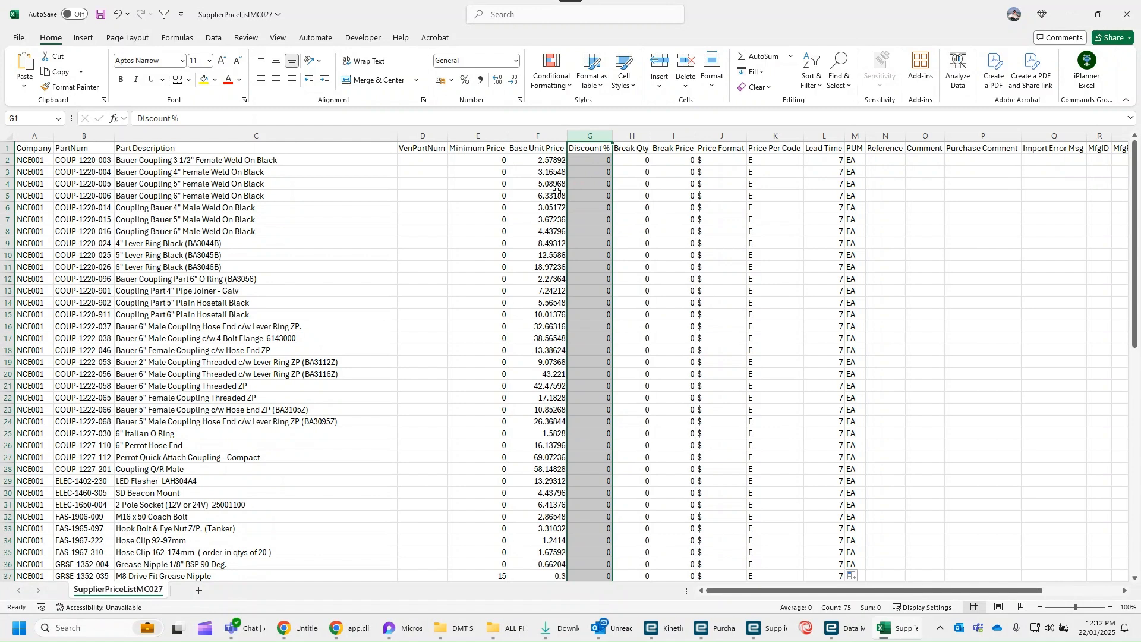
pyautogui.moveTo(559, 243); pyautogui.dragTo(558, 250)
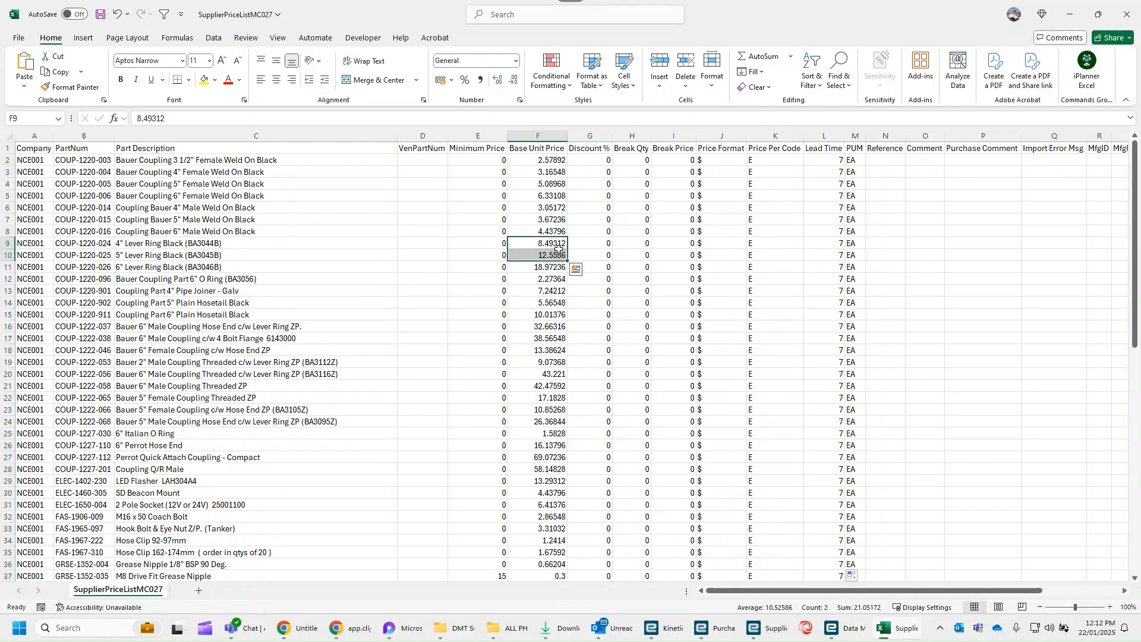
pyautogui.click(553, 289)
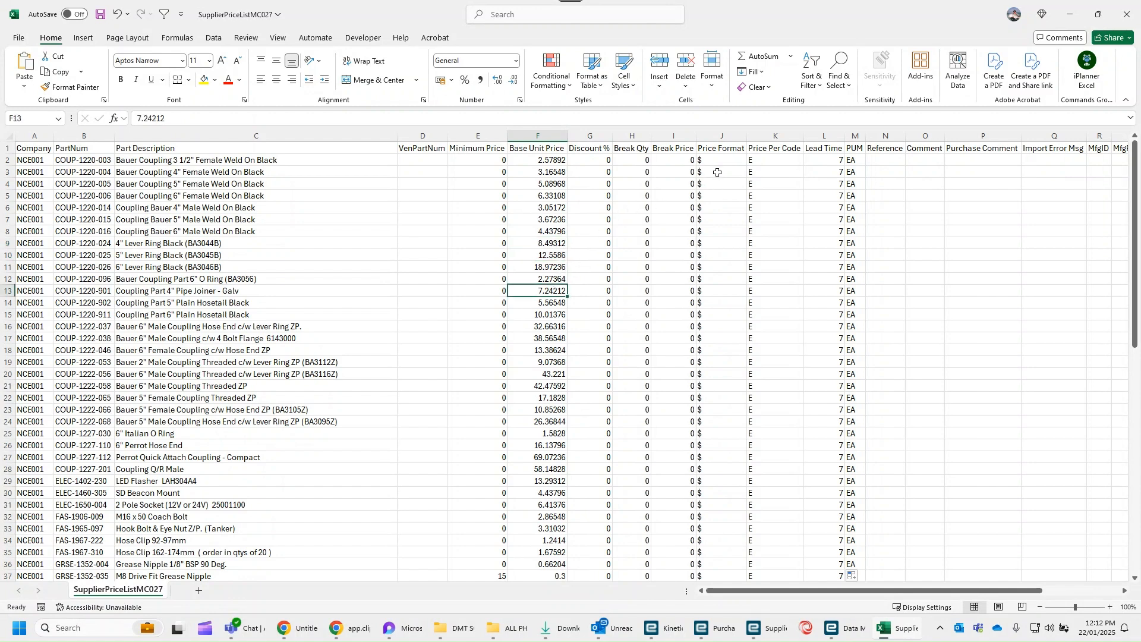
pyautogui.click(829, 162)
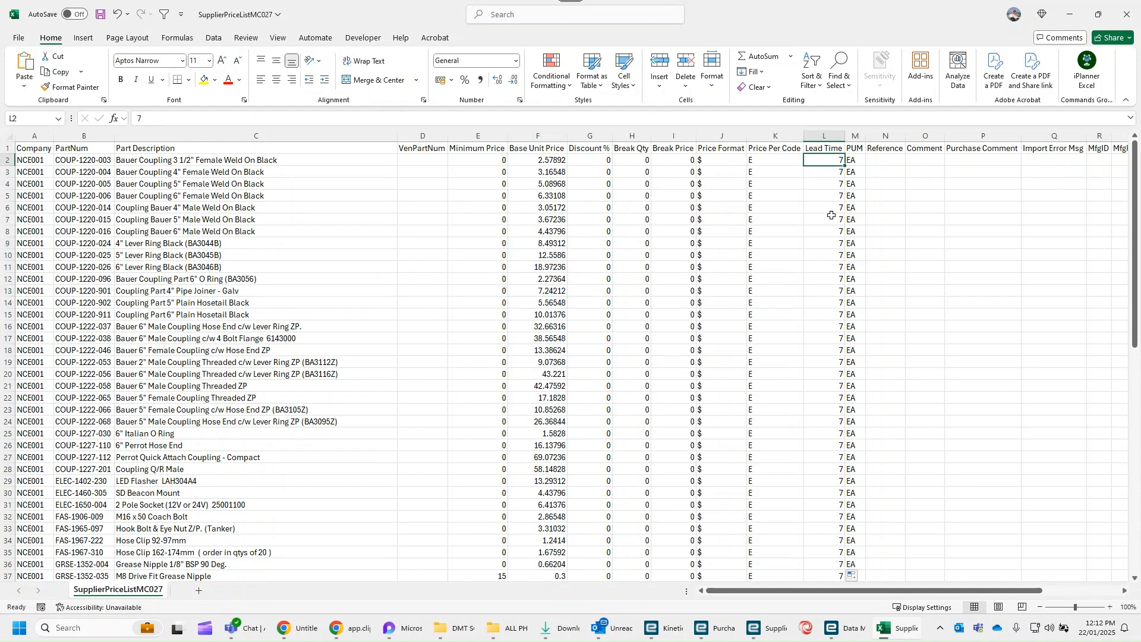
pyautogui.click(100, 16)
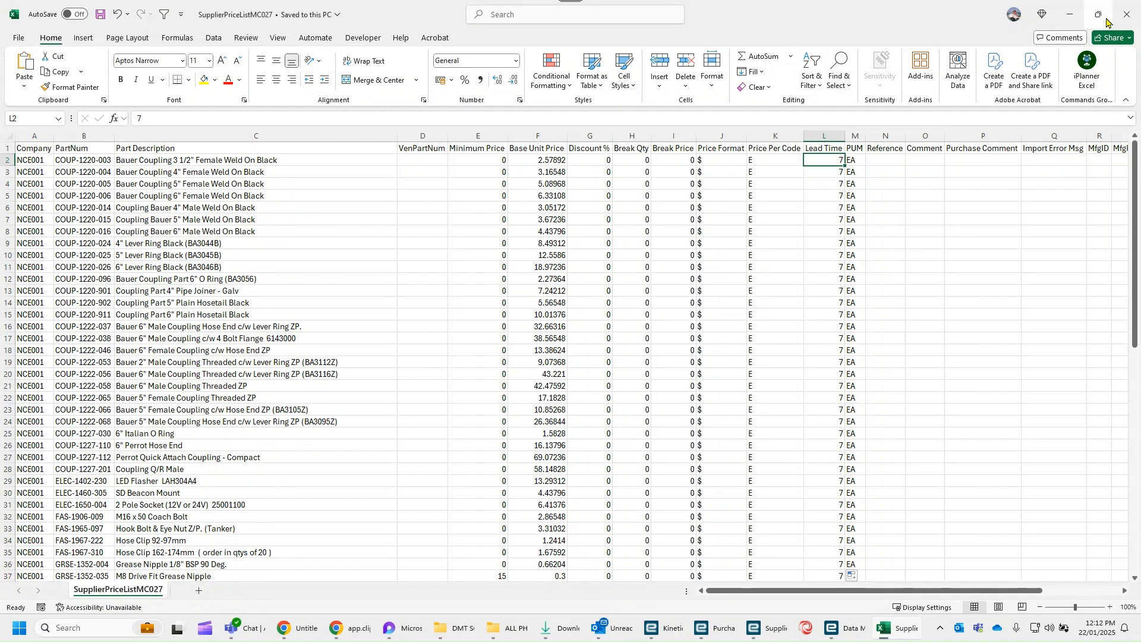
# - Close the edited workbook, return to Epicor Kinetic with the Downloads window out of the way, and close the Supplier Price List Export
pyautogui.click(1127, 13)
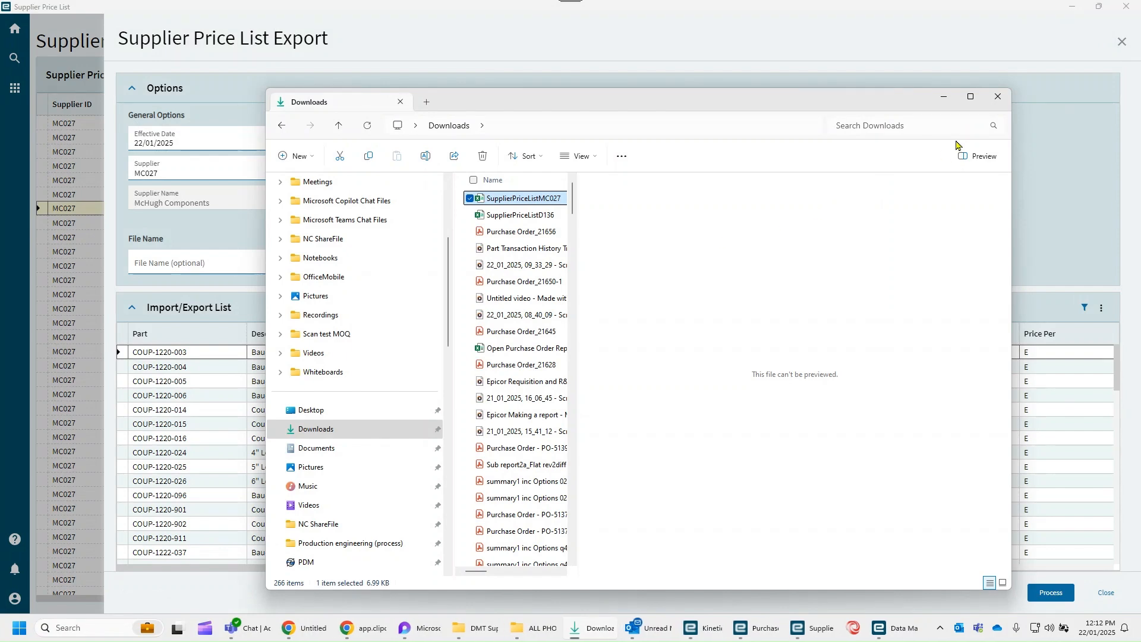
pyautogui.click(945, 100)
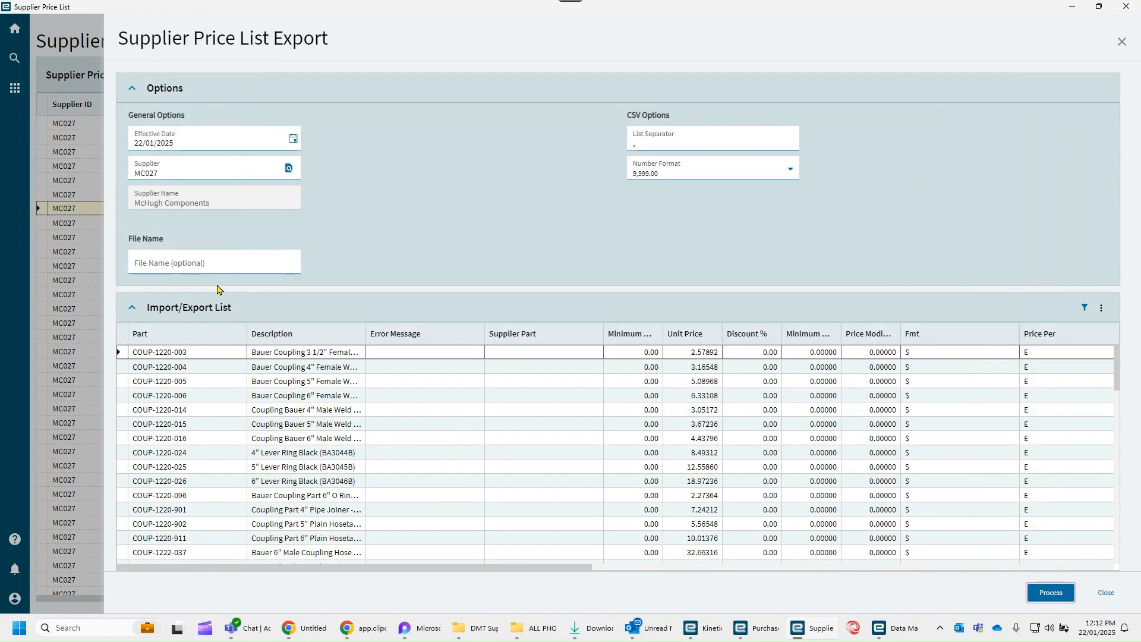
pyautogui.click(1121, 42)
# - Start a Supplier Price List Import for supplier MC027 and load the SupplierPriceListMC027 CSV file from Downloads
pyautogui.click(1126, 40)
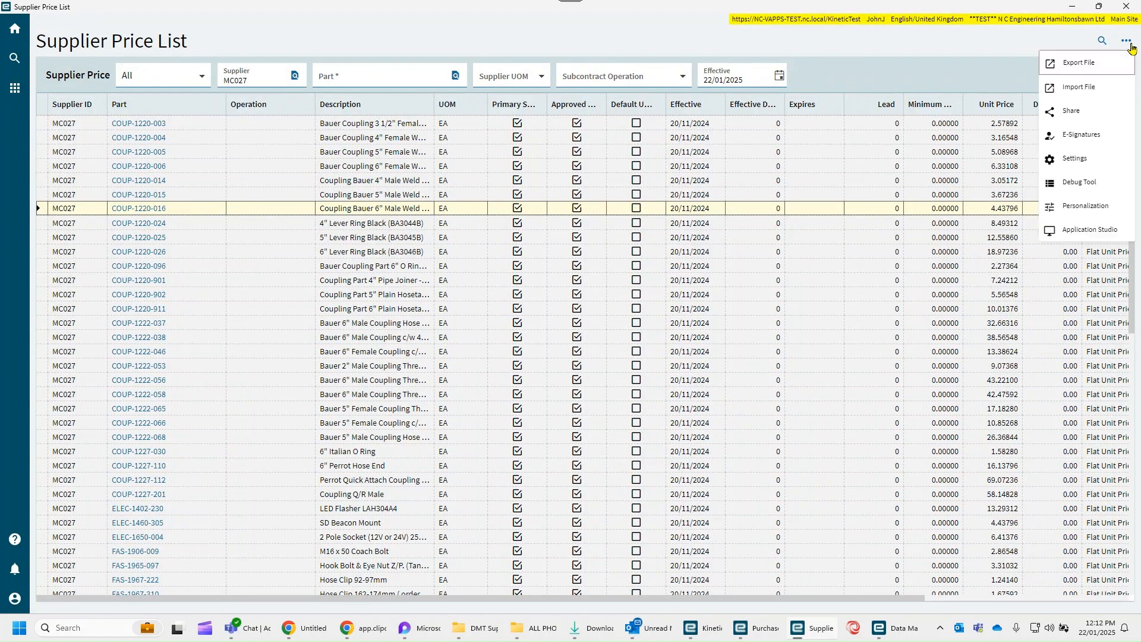
pyautogui.click(1088, 89)
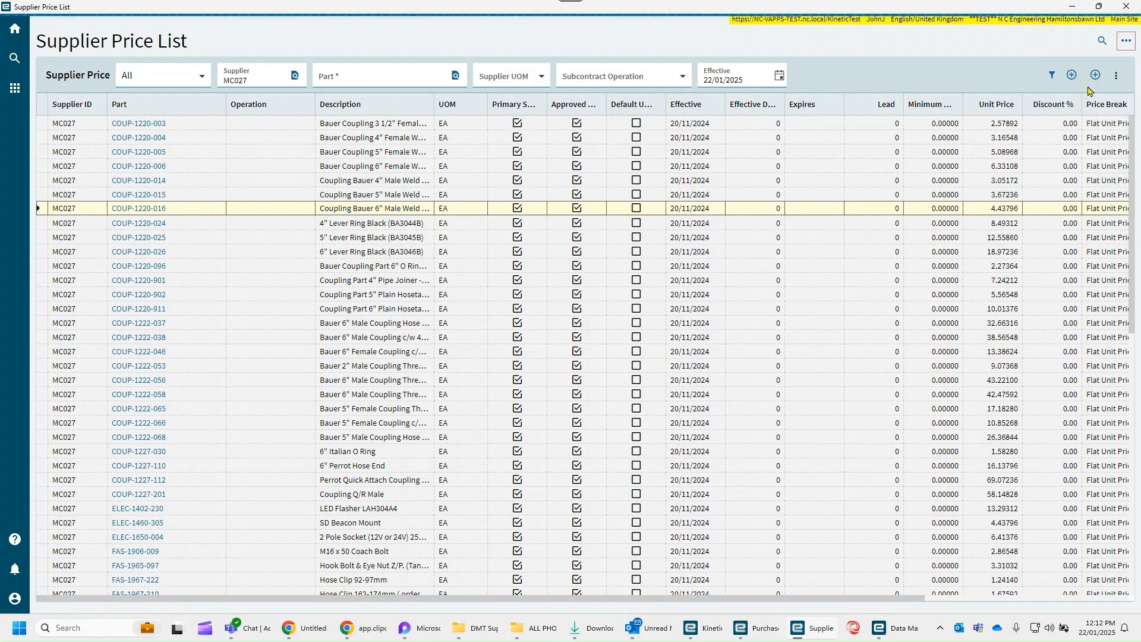
pyautogui.click(292, 262)
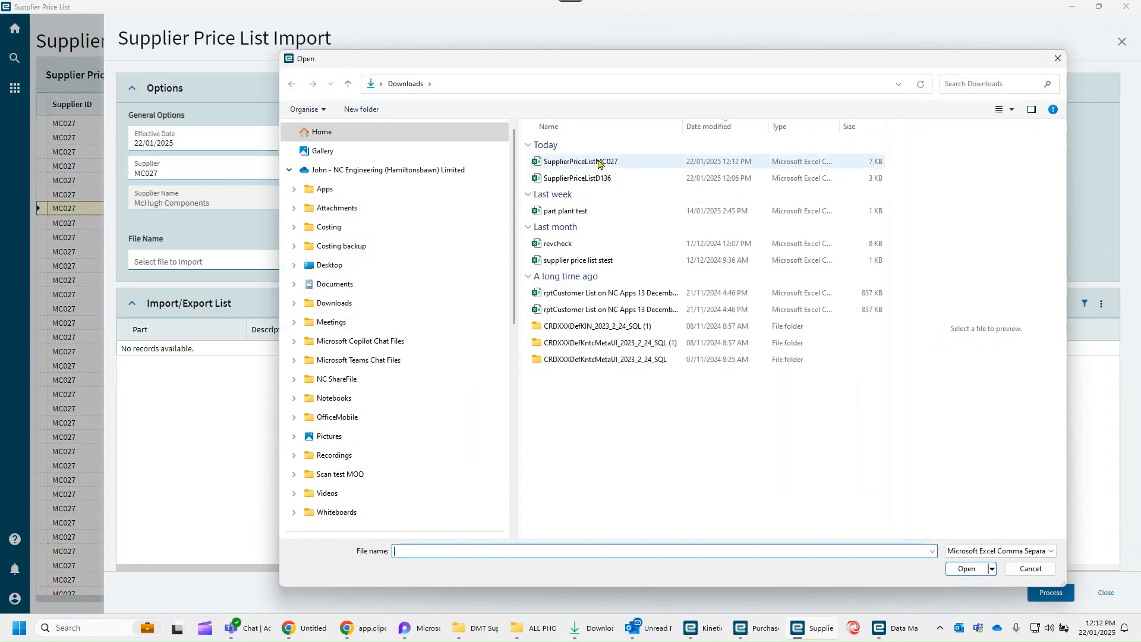
pyautogui.click(599, 163)
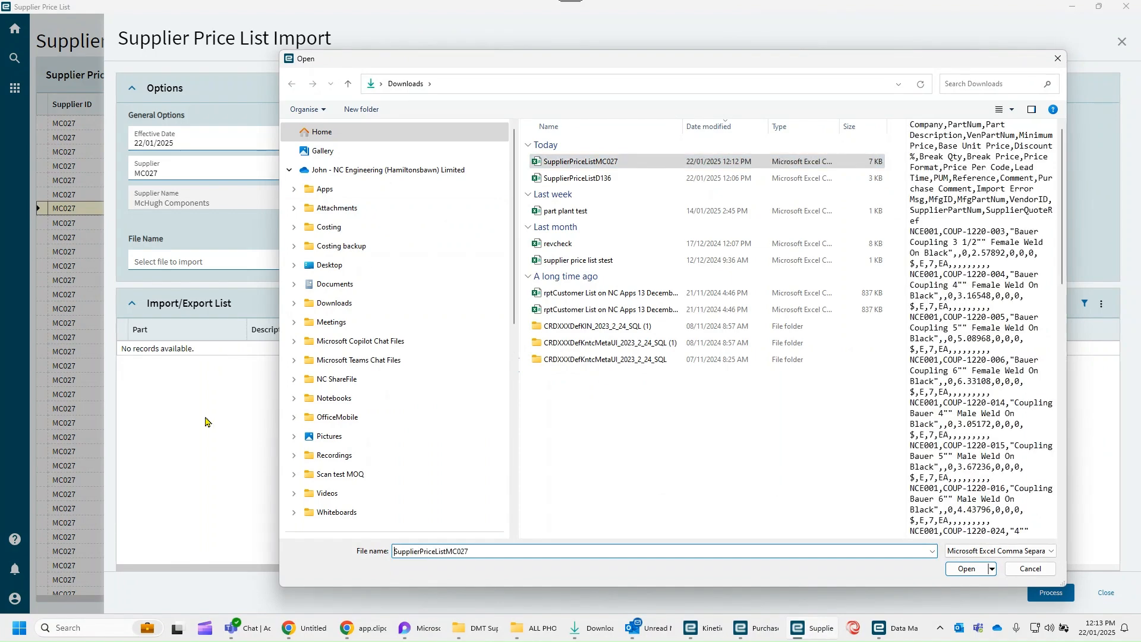
pyautogui.click(969, 570)
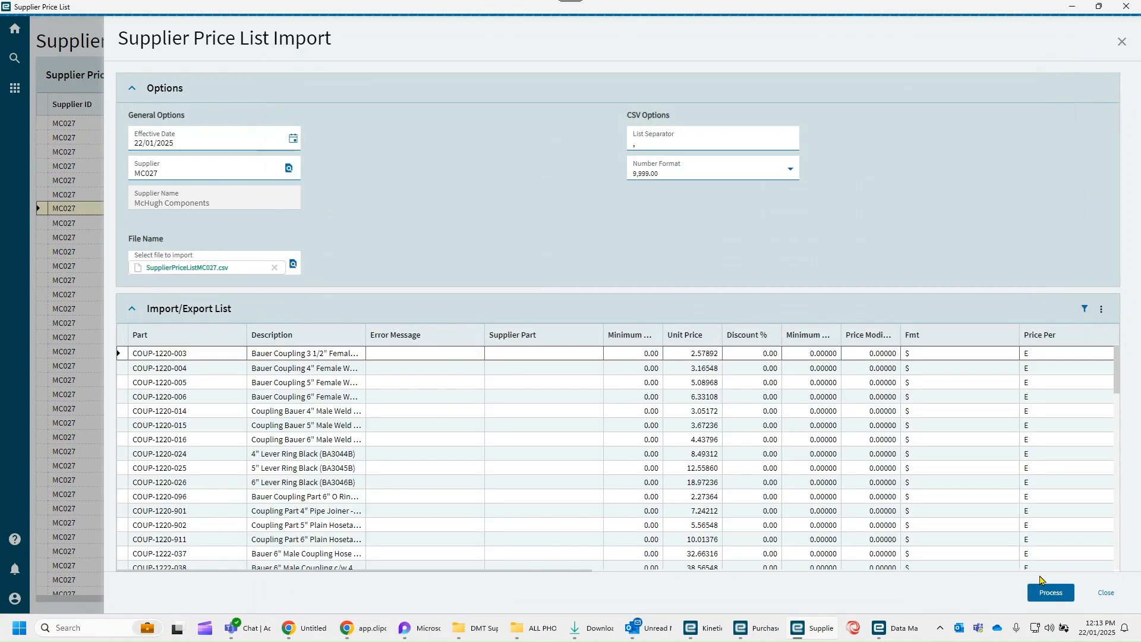
# - Process the supplier price list import, close it and refresh the price list for supplier MC027
pyautogui.click(1049, 596)
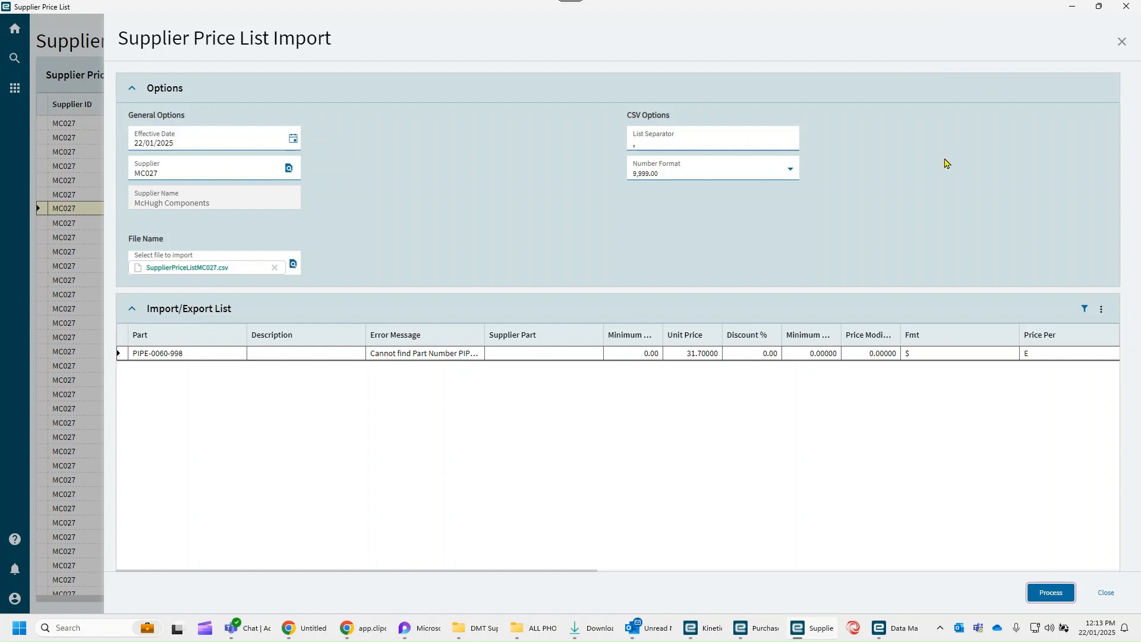
pyautogui.click(1123, 42)
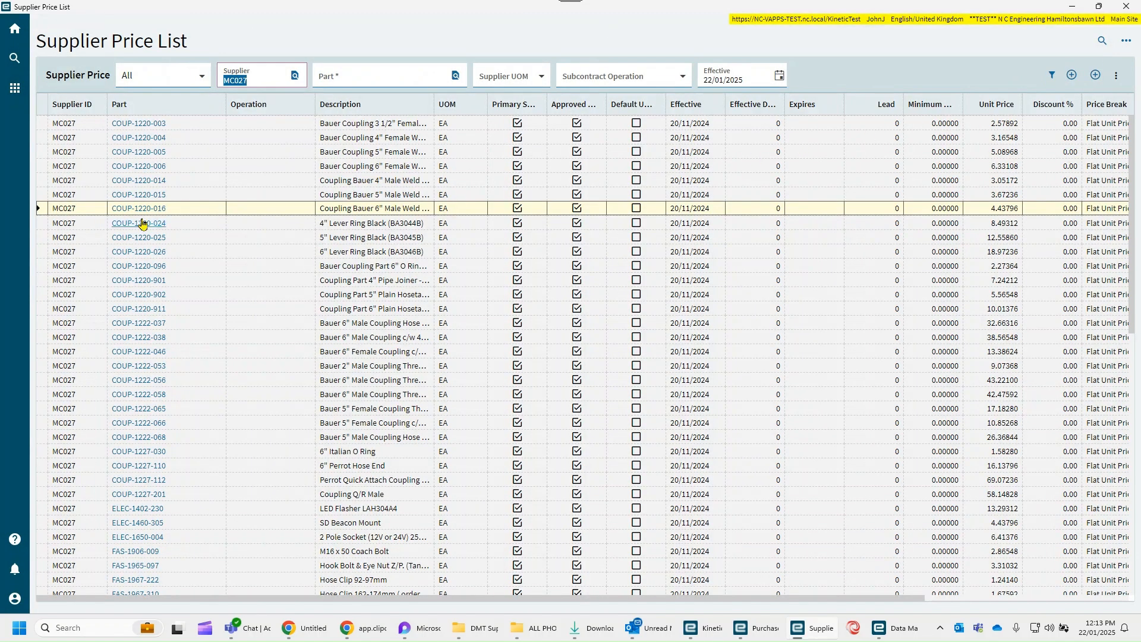
pyautogui.click(1116, 76)
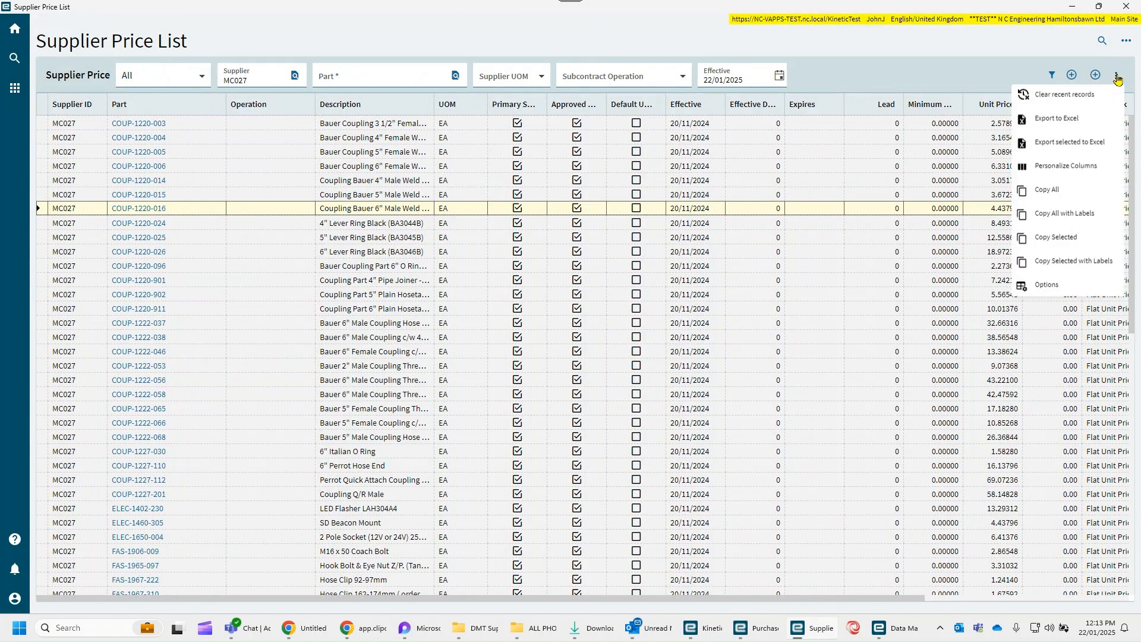
pyautogui.click(1063, 122)
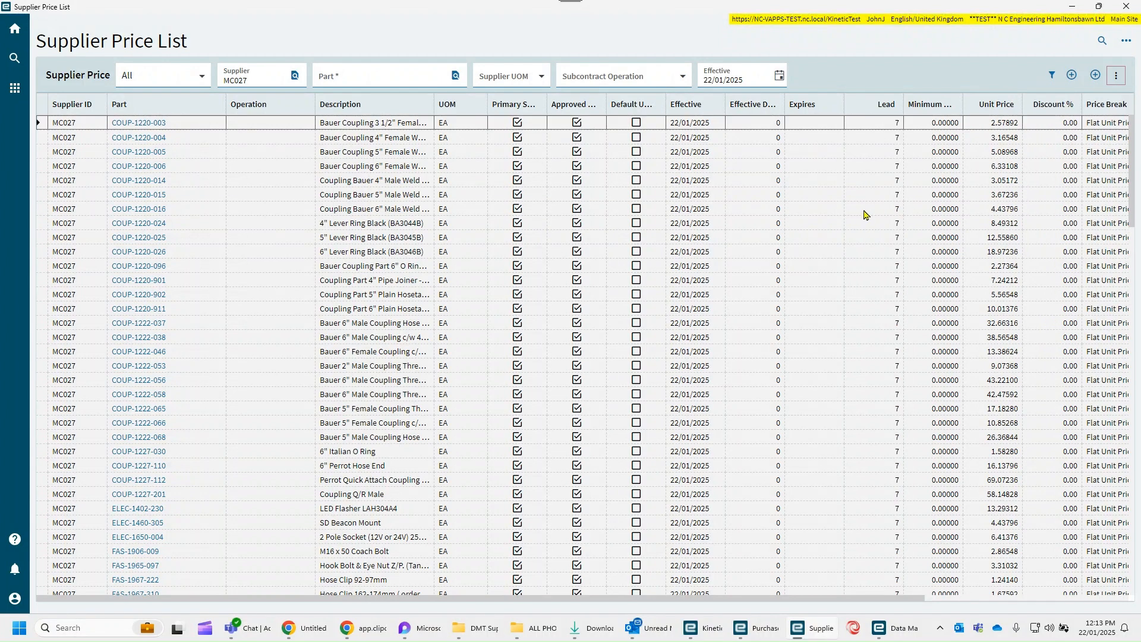
# - Examine the Lead and Effective columns throughout the MC027 price list, comparing the entries effective 22/01/2025 with those effective 20/11/2024
pyautogui.click(877, 166)
pyautogui.scroll(-3, 879, 168)
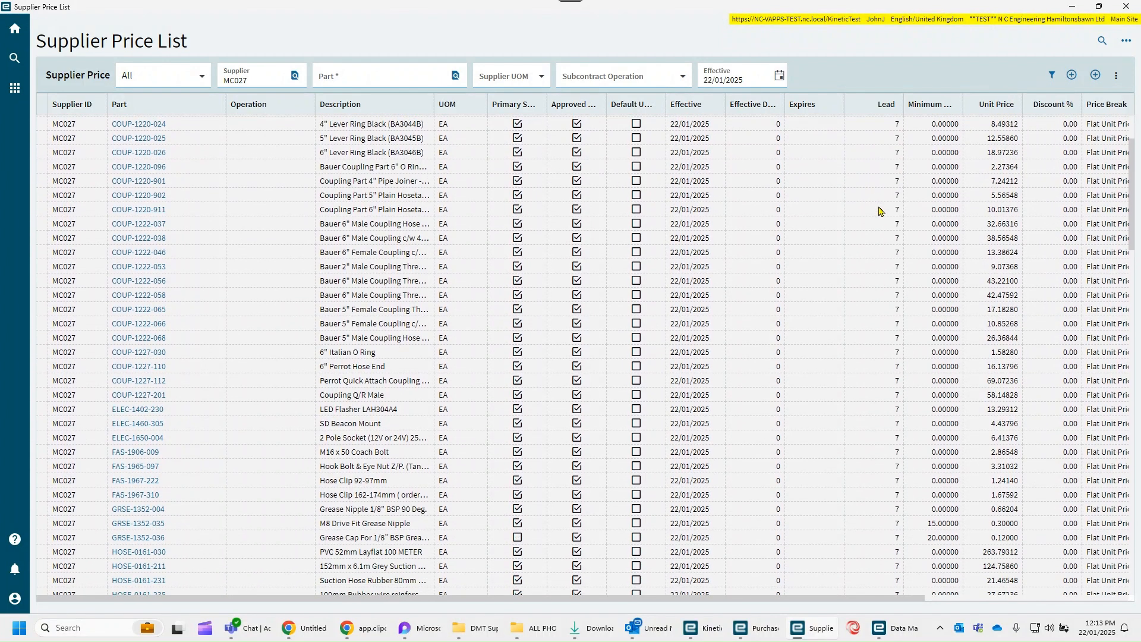
pyautogui.scroll(-5, 891, 220)
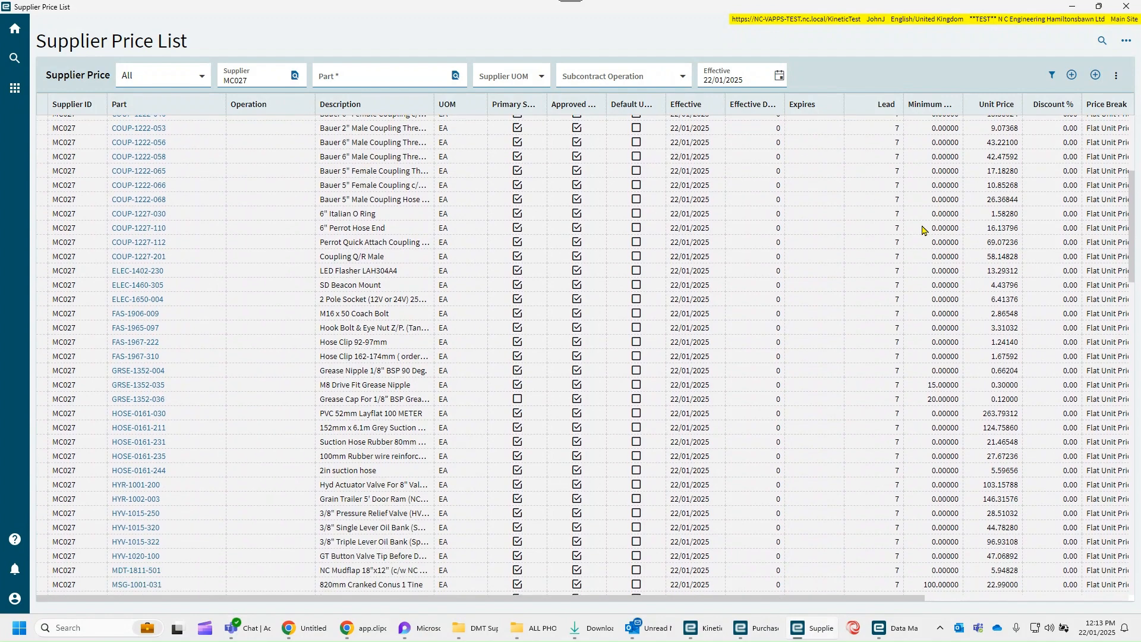
pyautogui.scroll(-11, 1052, 238)
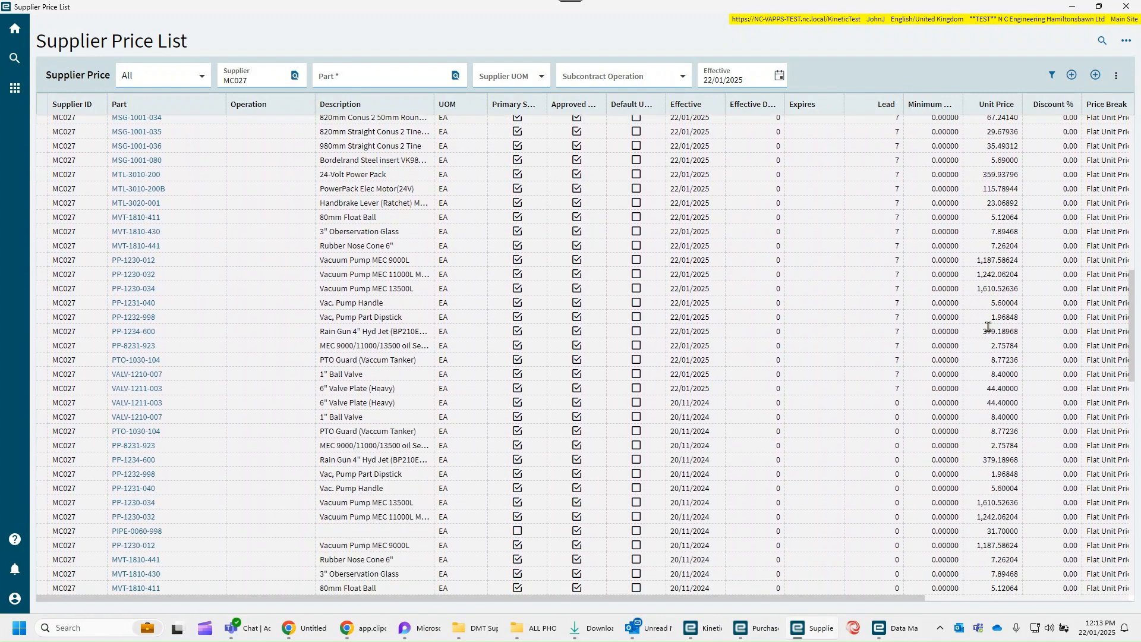
pyautogui.scroll(-1, 989, 324)
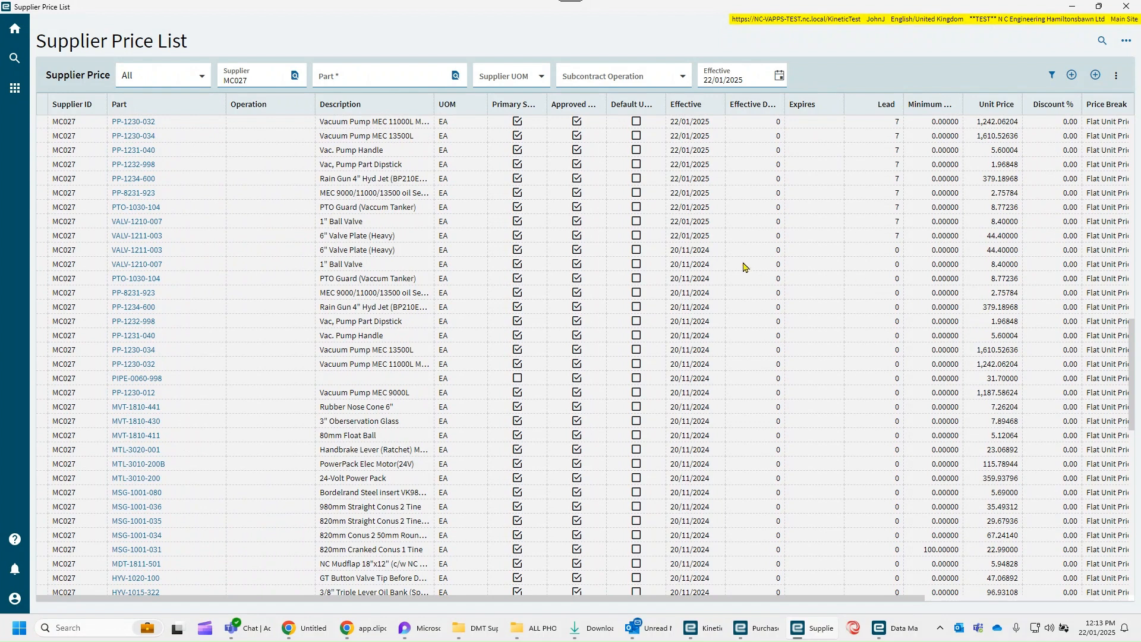
pyautogui.click(883, 255)
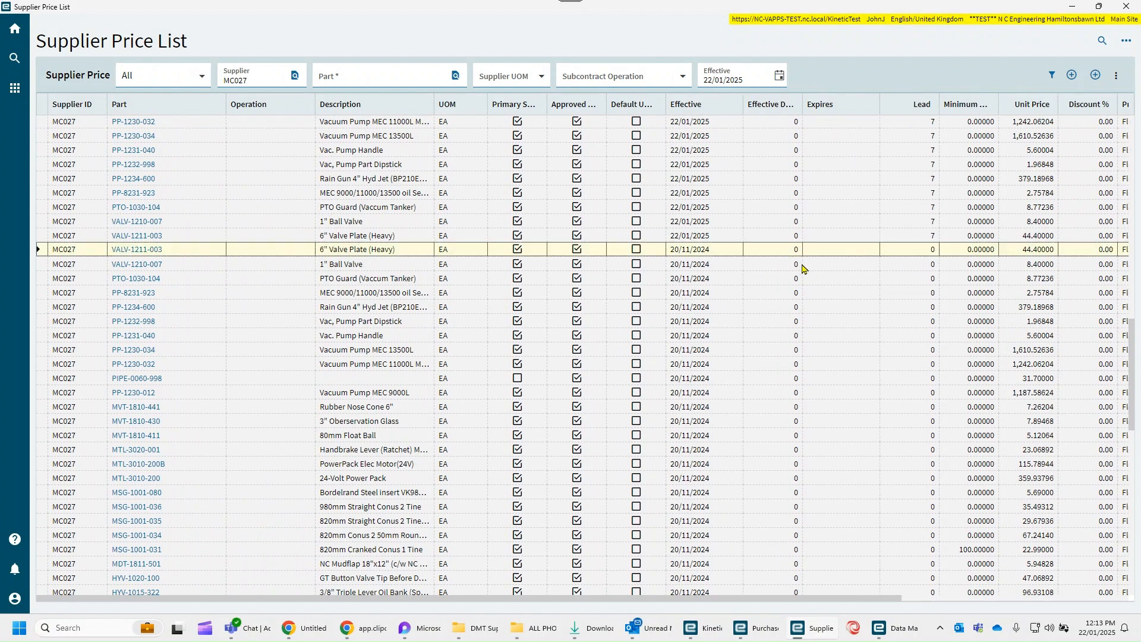
pyautogui.click(713, 255)
pyautogui.click(710, 238)
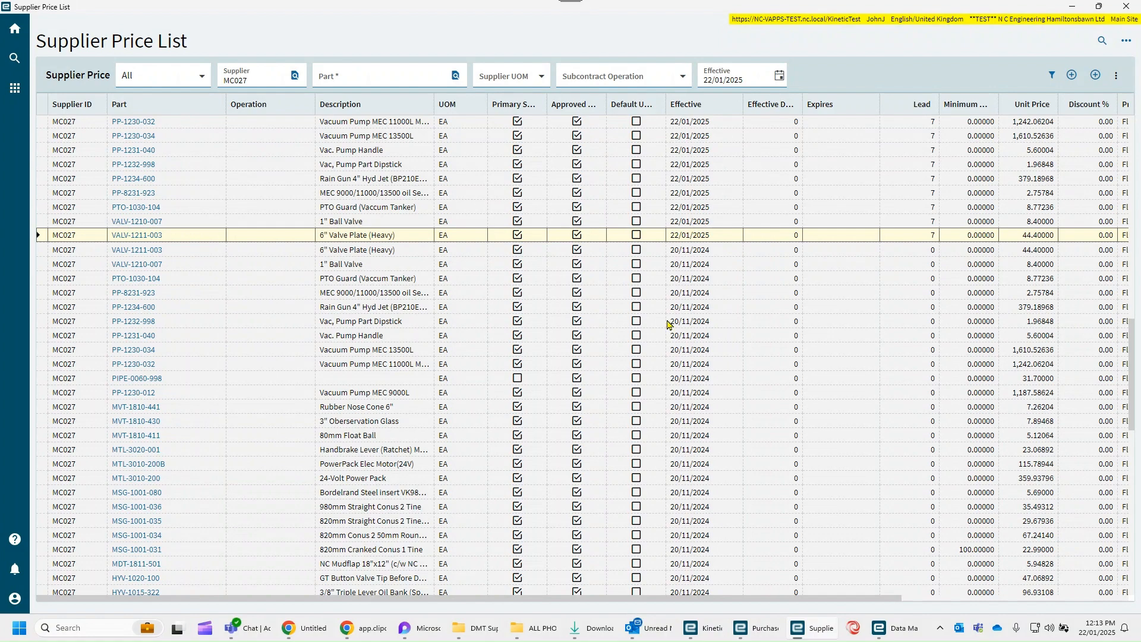
pyautogui.scroll(-2, 669, 323)
pyautogui.scroll(10, 669, 324)
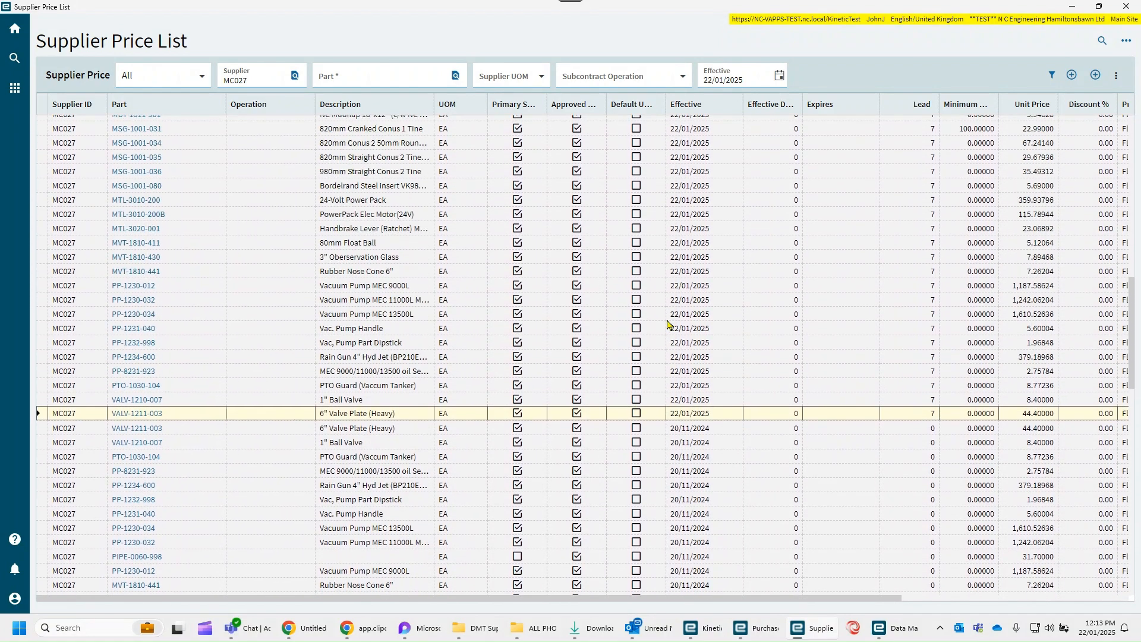
pyautogui.scroll(10, 668, 324)
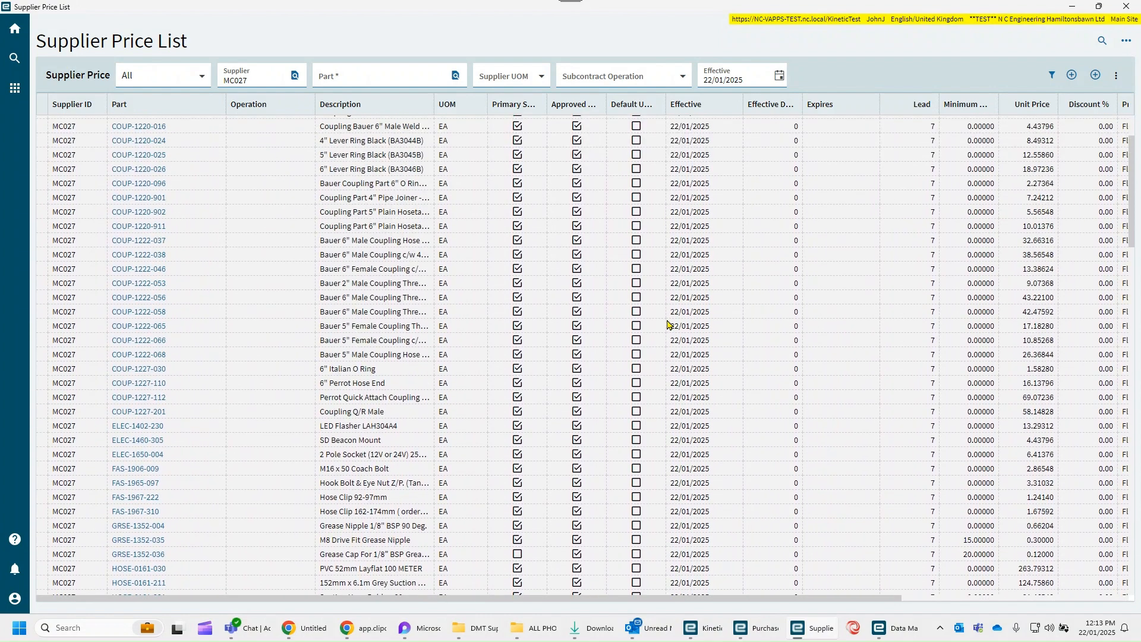